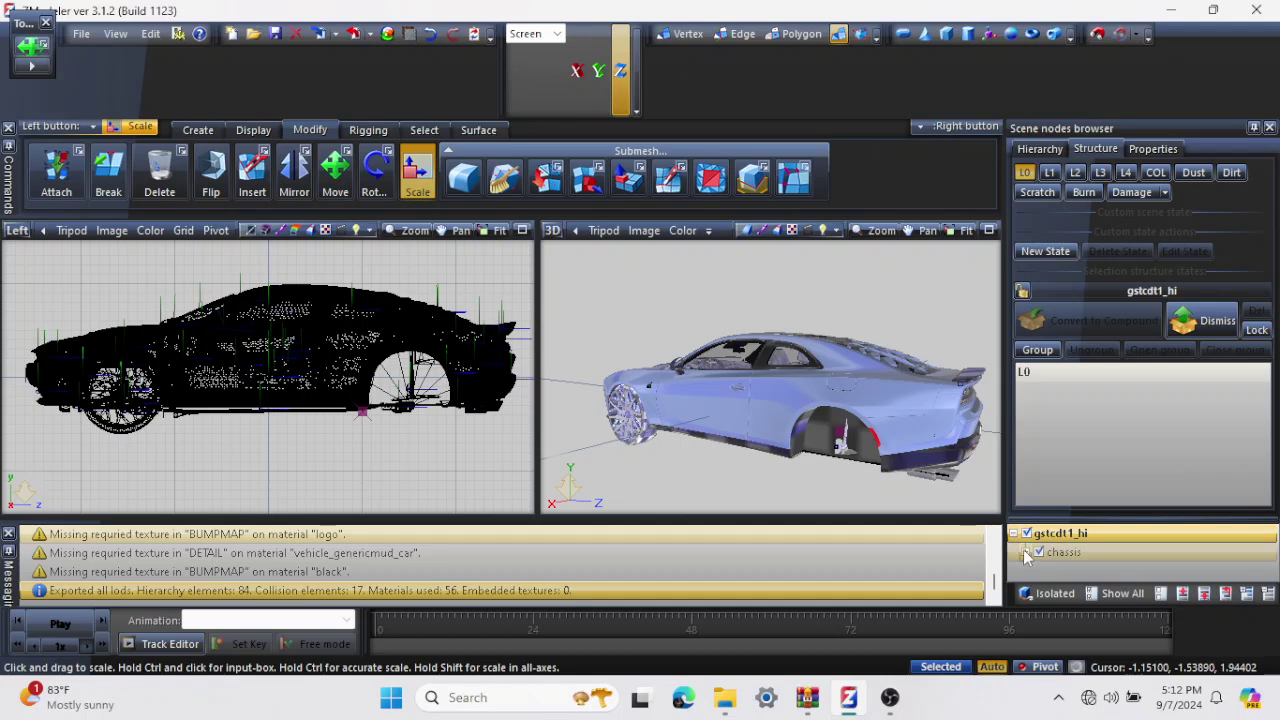
Expand the chassis node of gstcdt1_hi, locate the bonnet among its children and expand it.
click(1026, 552)
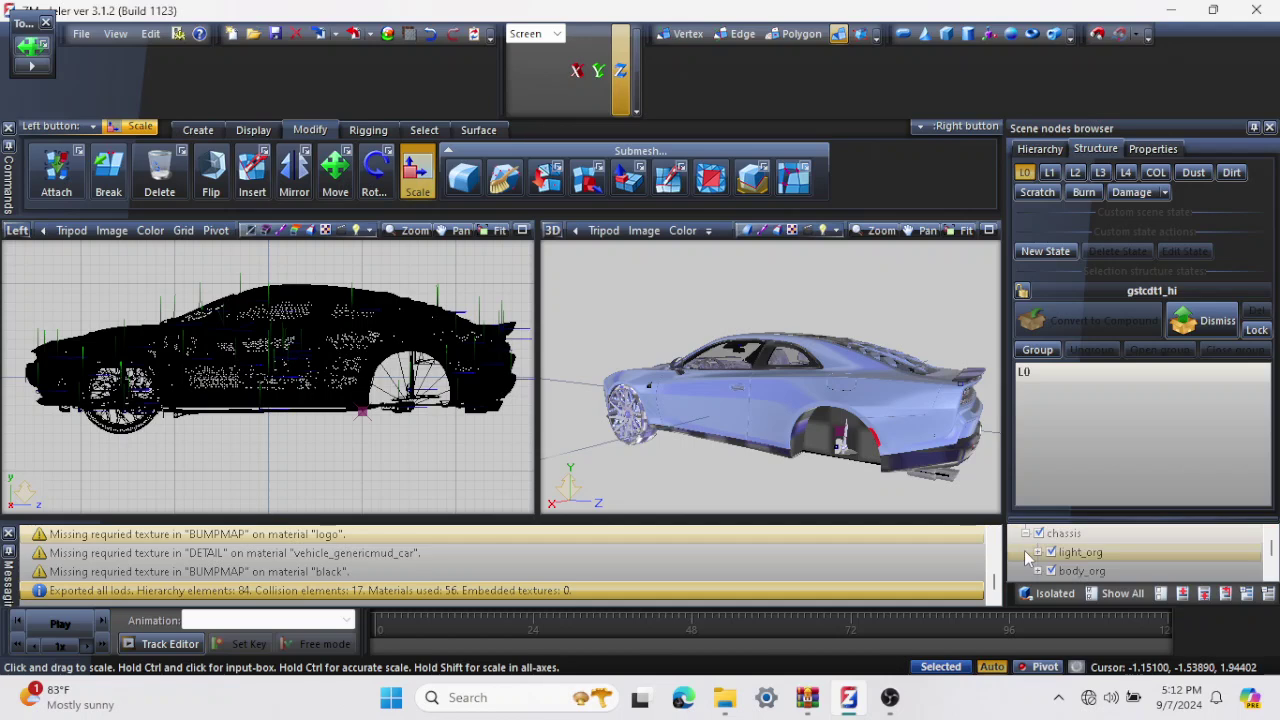
click(1271, 572)
click(1272, 575)
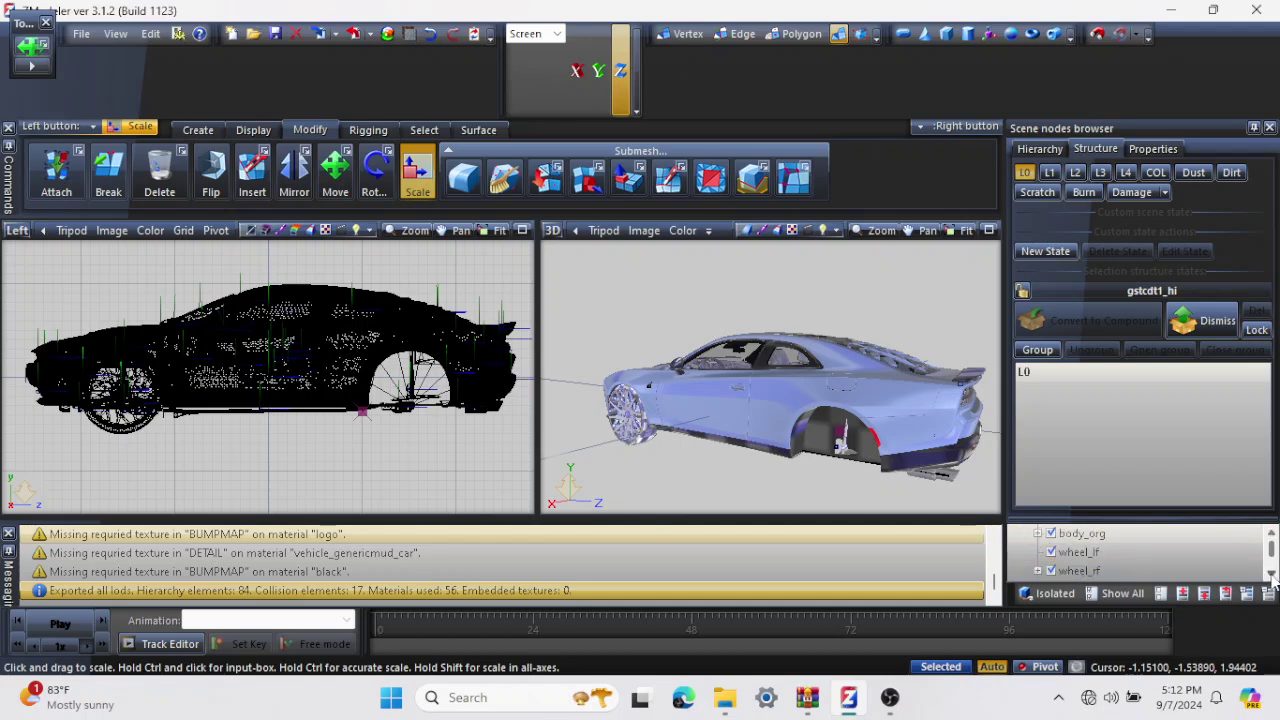
click(1272, 575)
click(1272, 575)
click(1272, 575)
click(1272, 575)
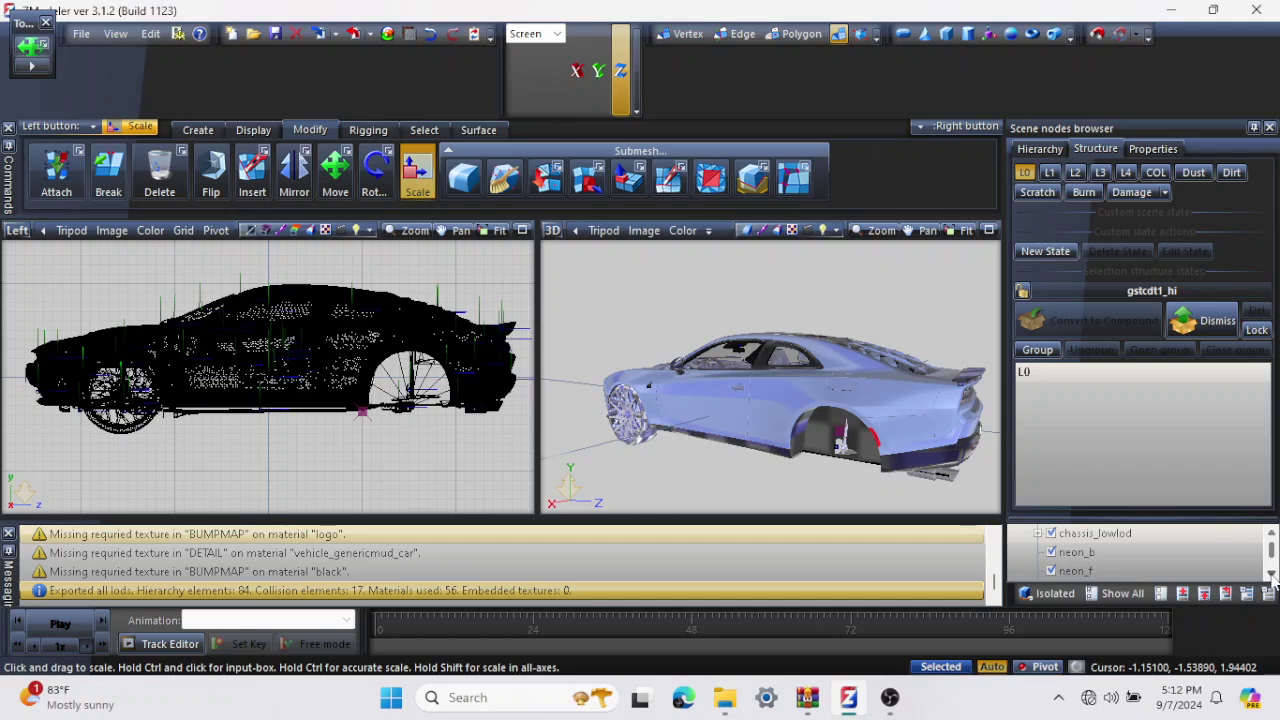
click(1272, 575)
click(1272, 575)
click(1272, 575)
click(1272, 575)
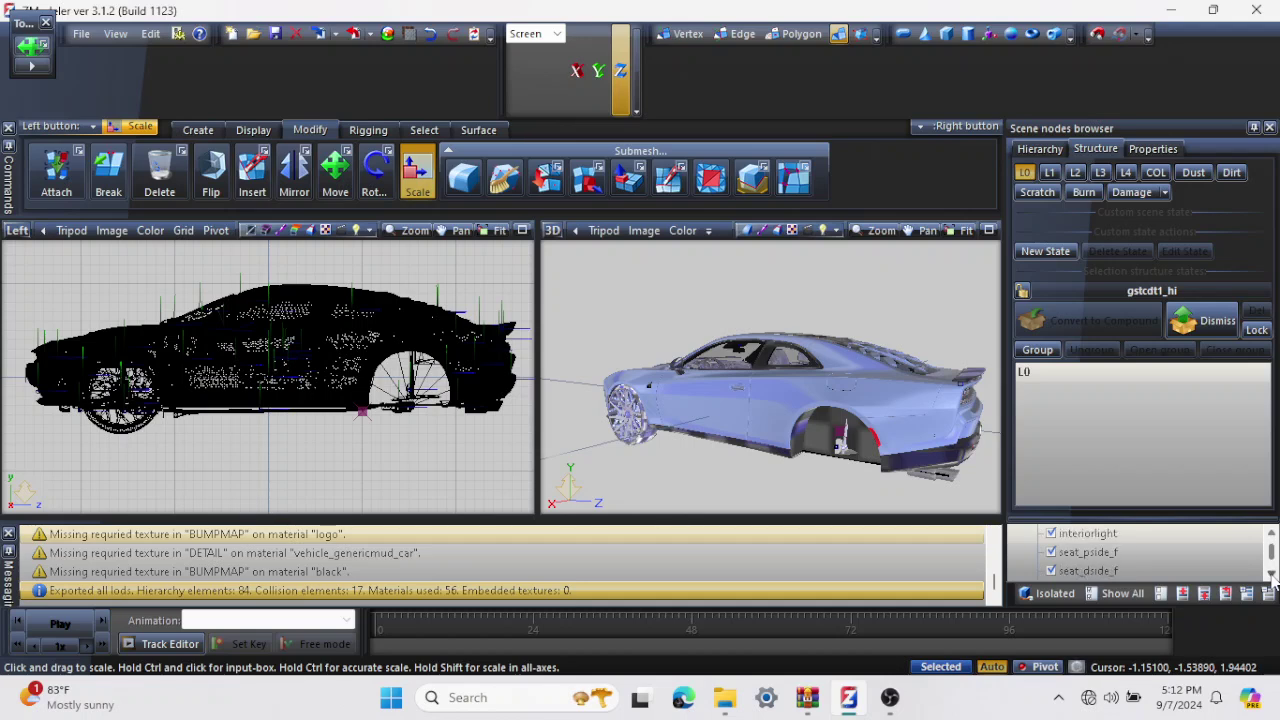
click(1272, 575)
click(1272, 575)
click(1272, 575)
click(1272, 575)
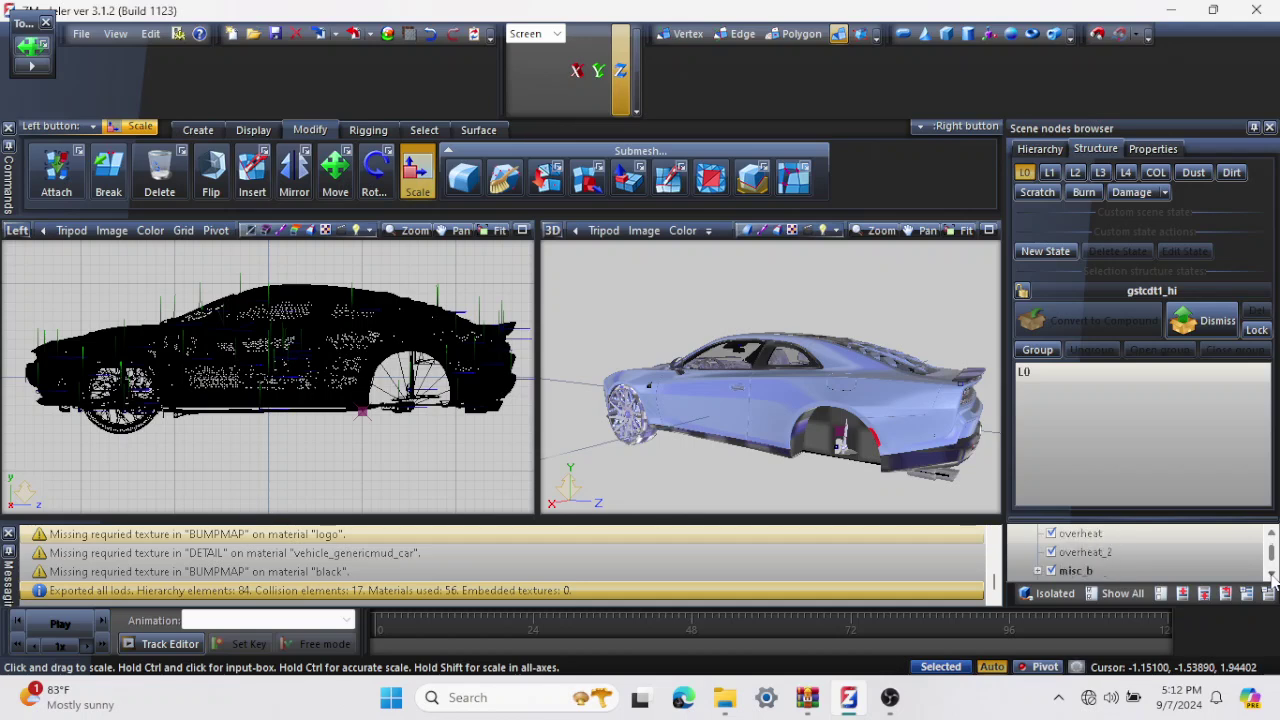
click(1272, 575)
click(1272, 575)
click(1272, 575)
click(1272, 575)
click(1272, 575)
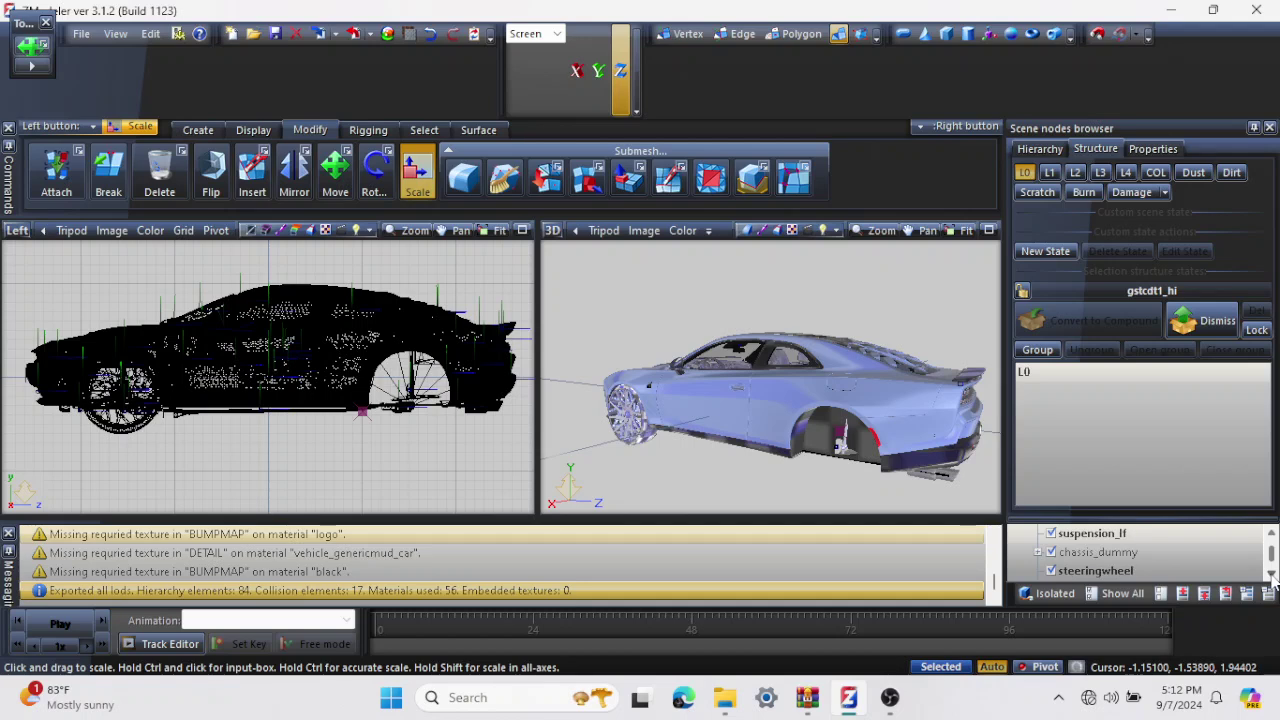
click(1272, 575)
click(1272, 575)
click(1272, 575)
click(1272, 575)
click(1272, 575)
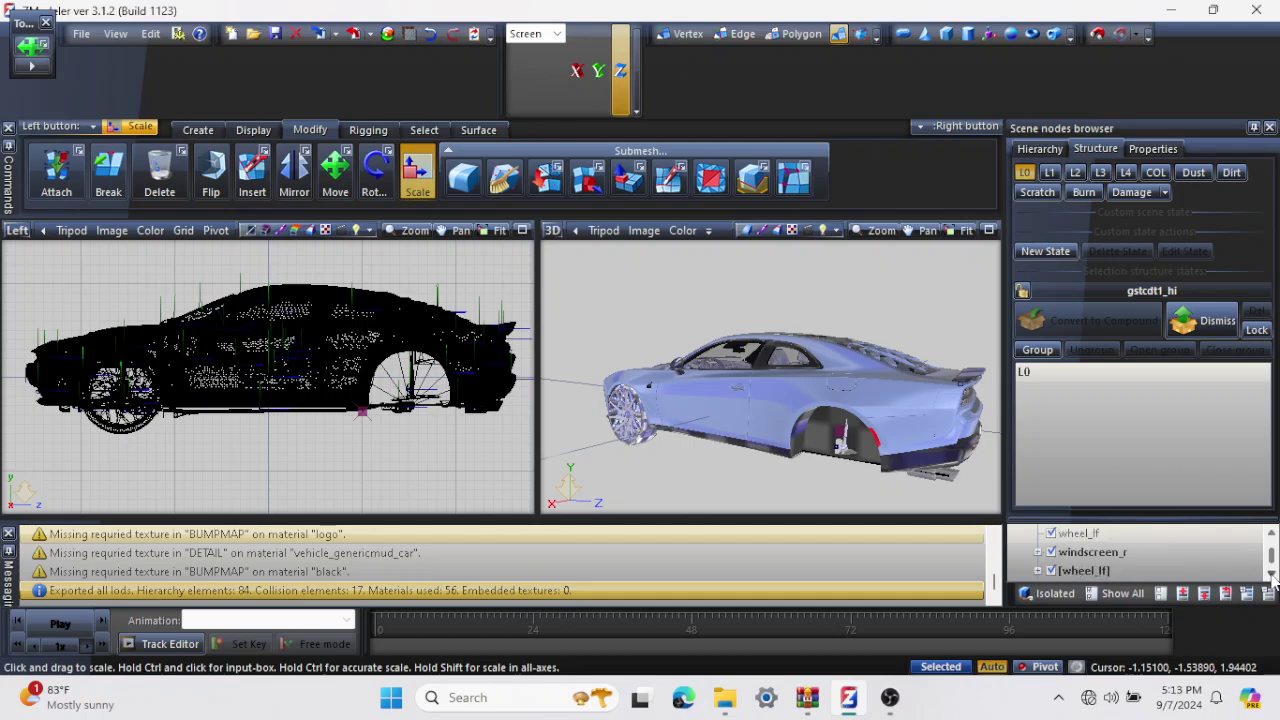
click(1272, 575)
click(1272, 575)
click(1272, 575)
click(1272, 575)
click(1272, 575)
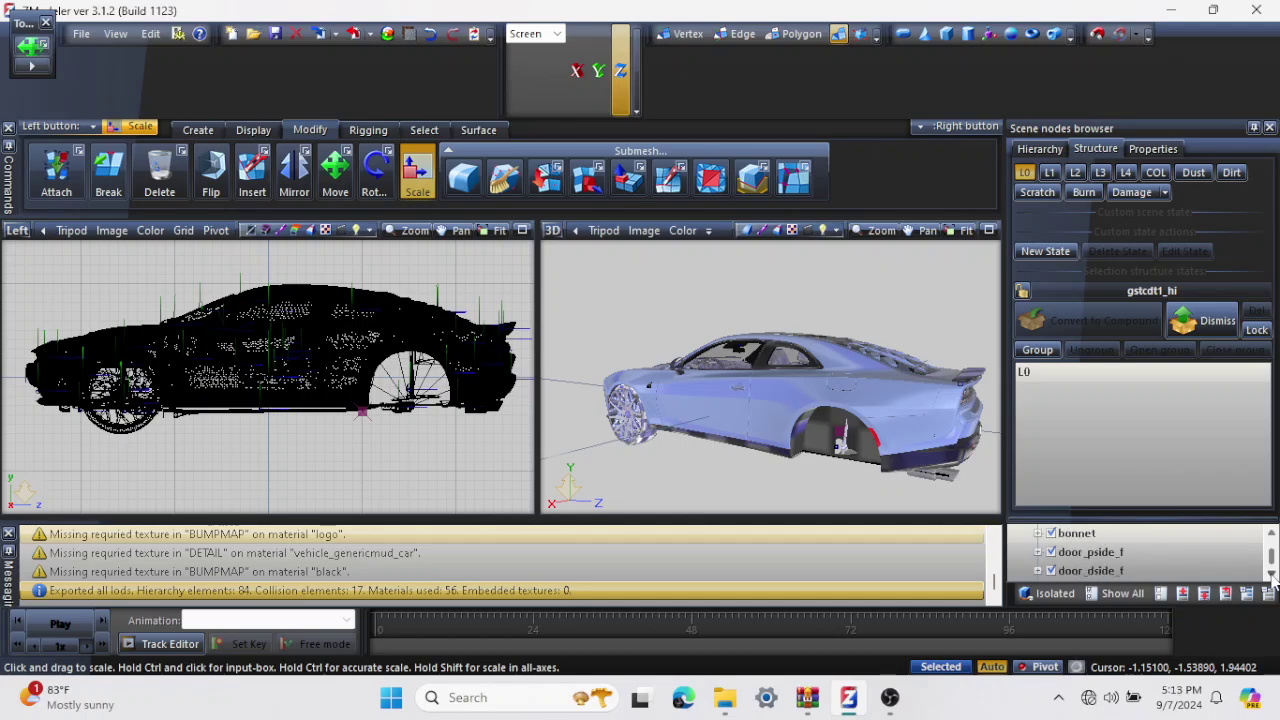
click(1037, 533)
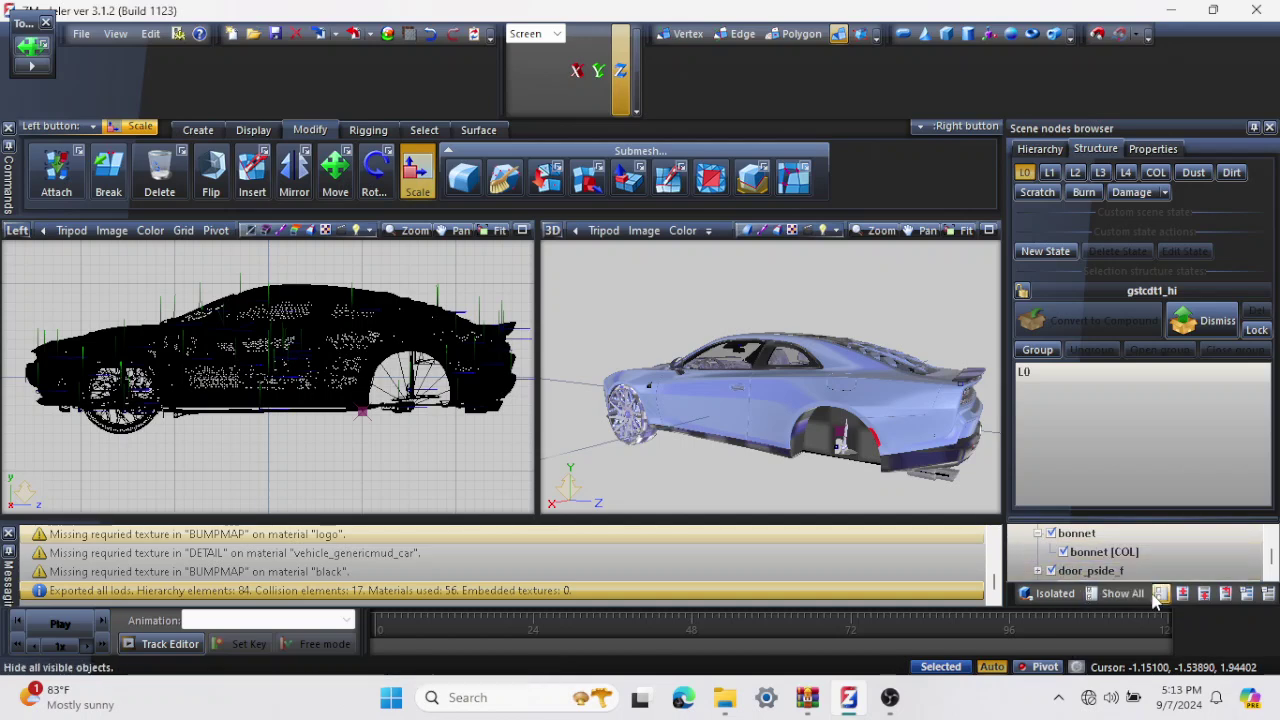
Hide all visible objects and turn on the visibility of the bonnet [COL] mesh alone.
click(1120, 593)
click(1063, 552)
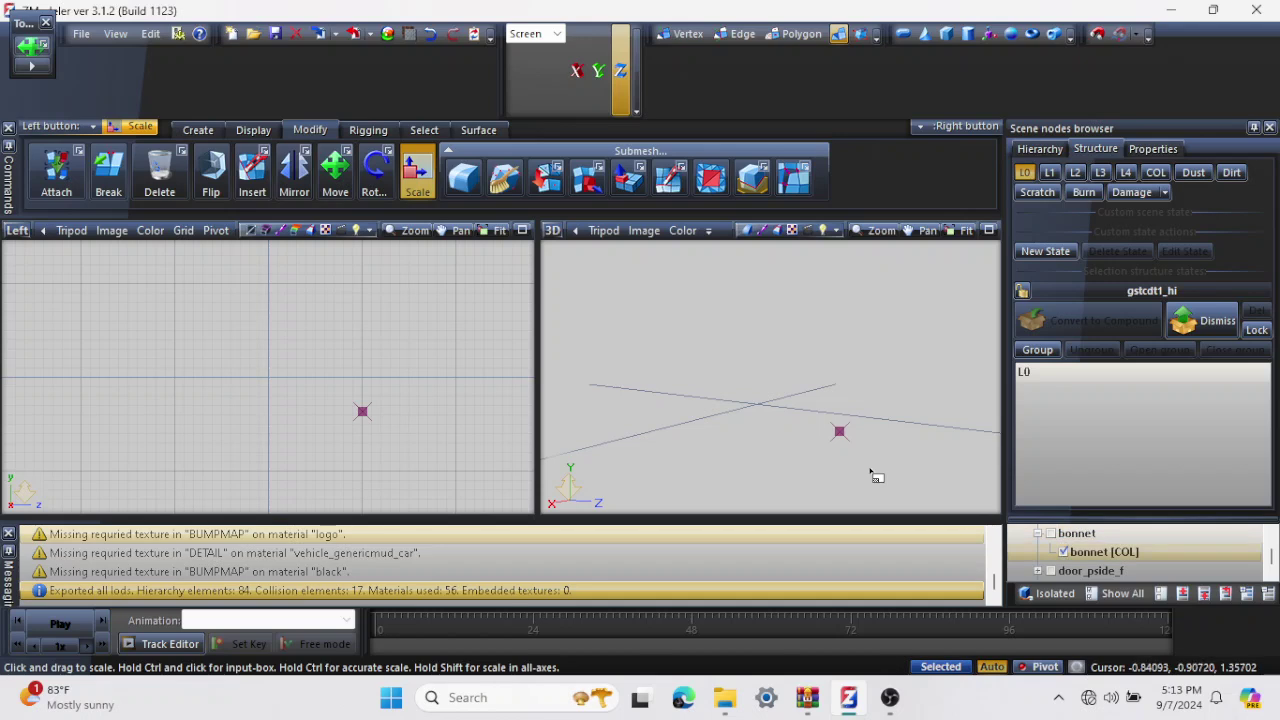
middle_drag(837, 429, 734, 458)
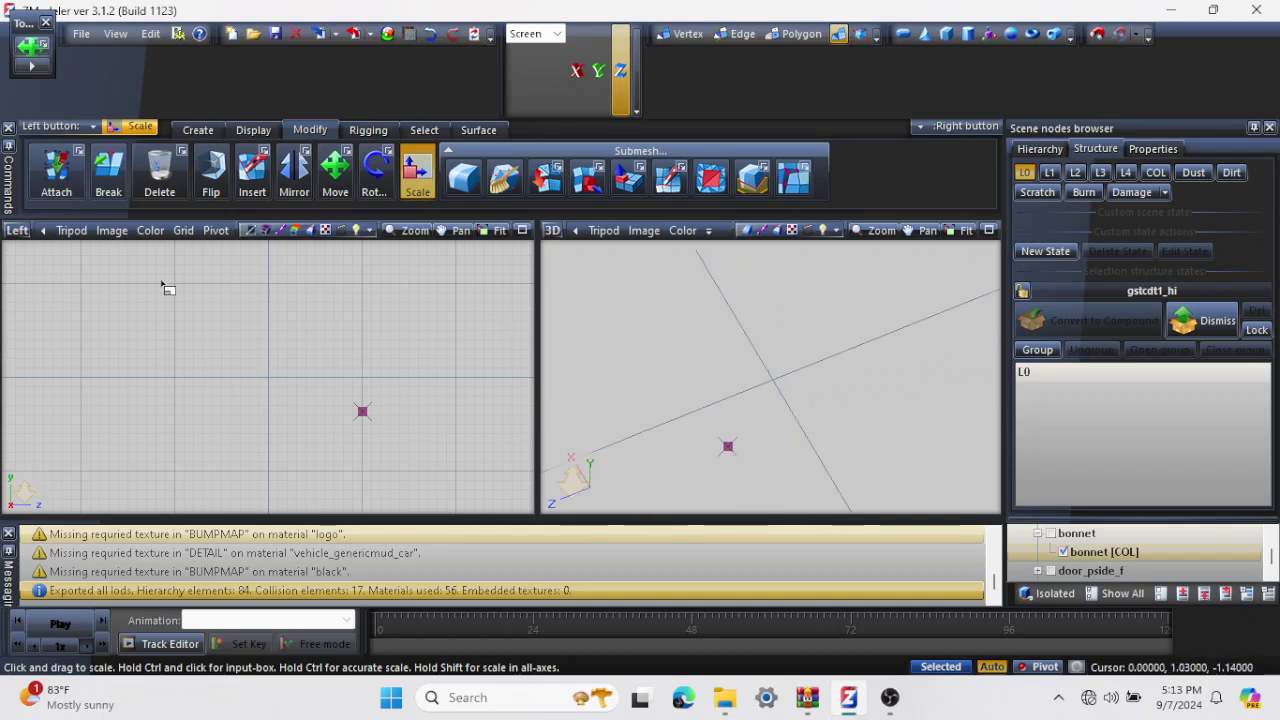
click(18, 230)
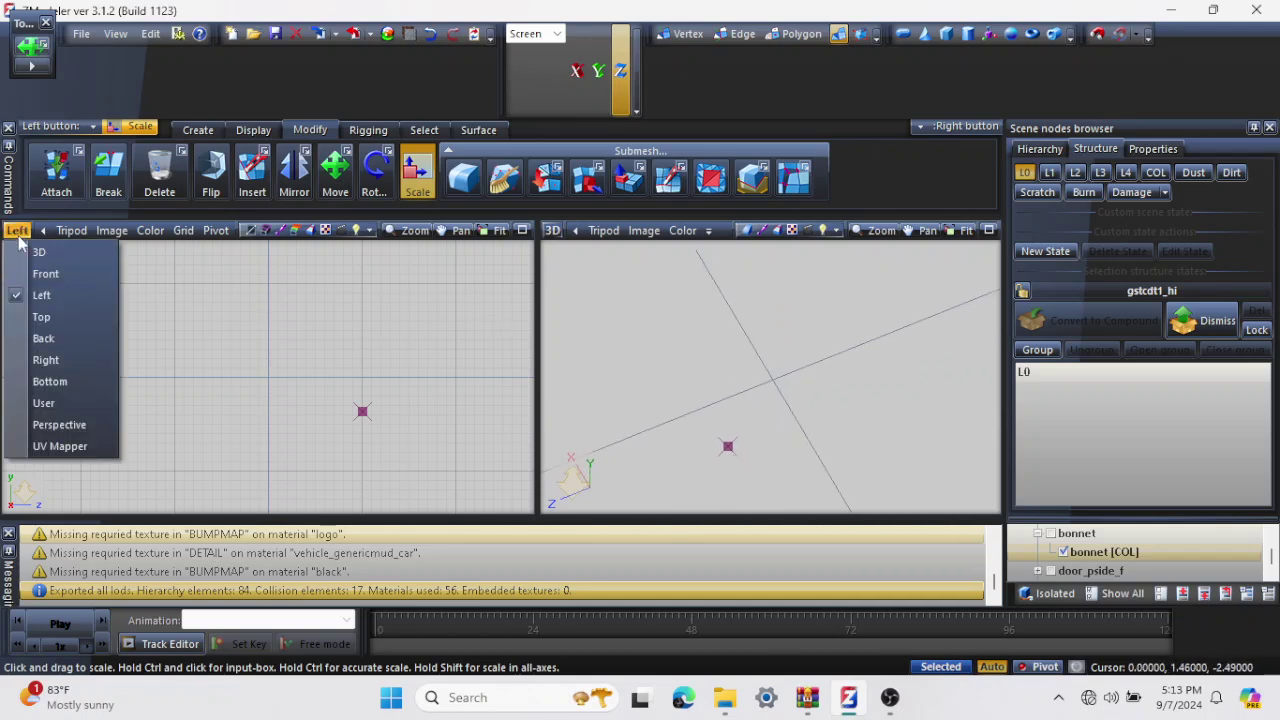
click(41, 317)
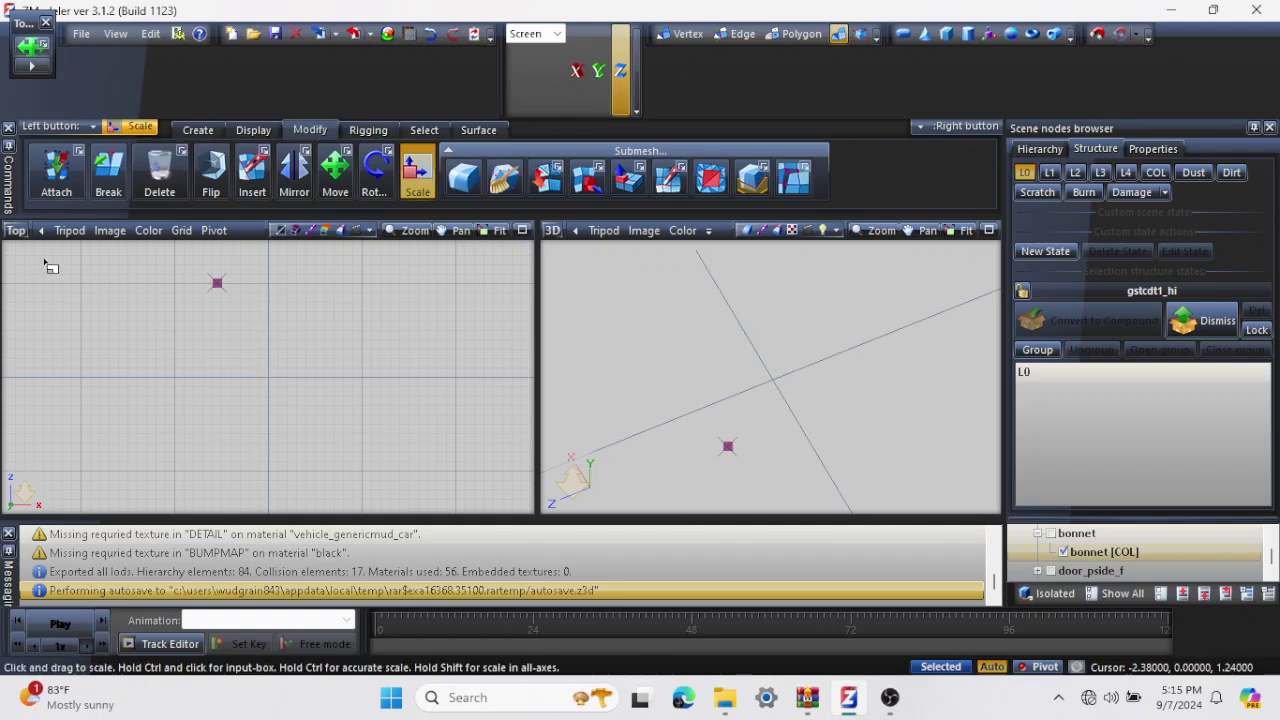
click(16, 231)
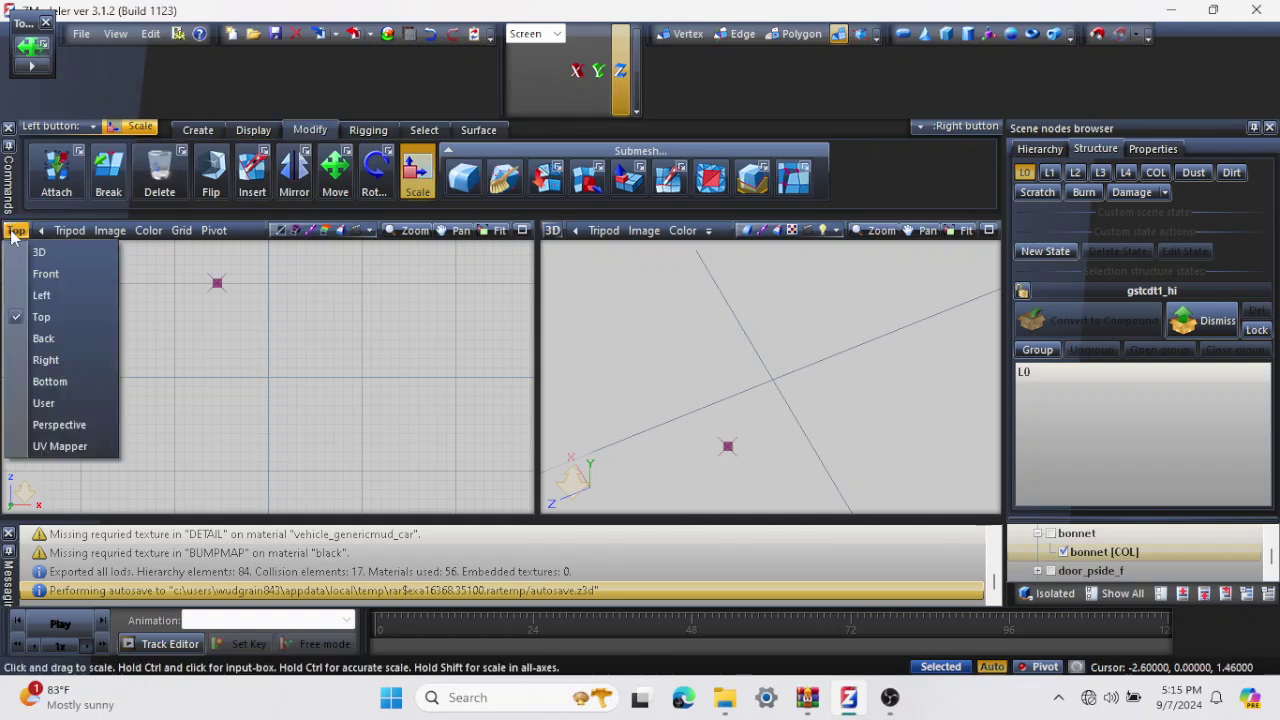
click(42, 295)
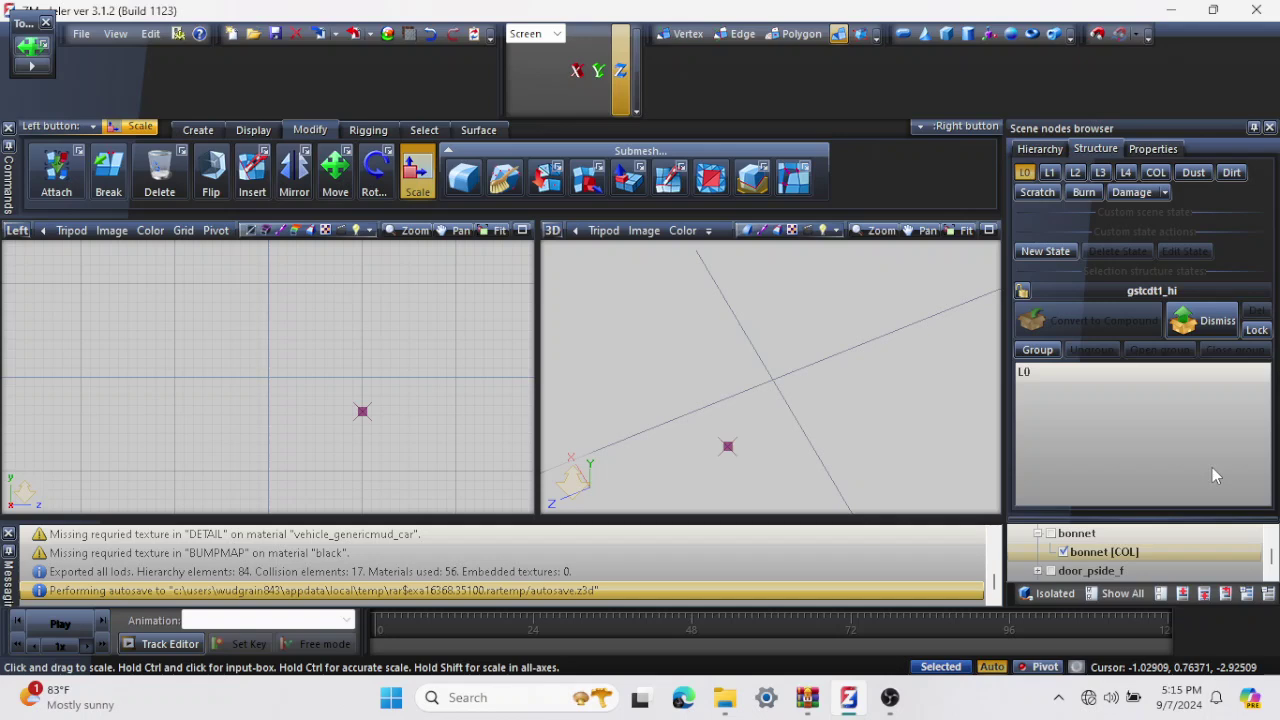
Show the bonnet and enable the COL state alongside L0 to compare it with its collision mesh in 3D.
click(1050, 534)
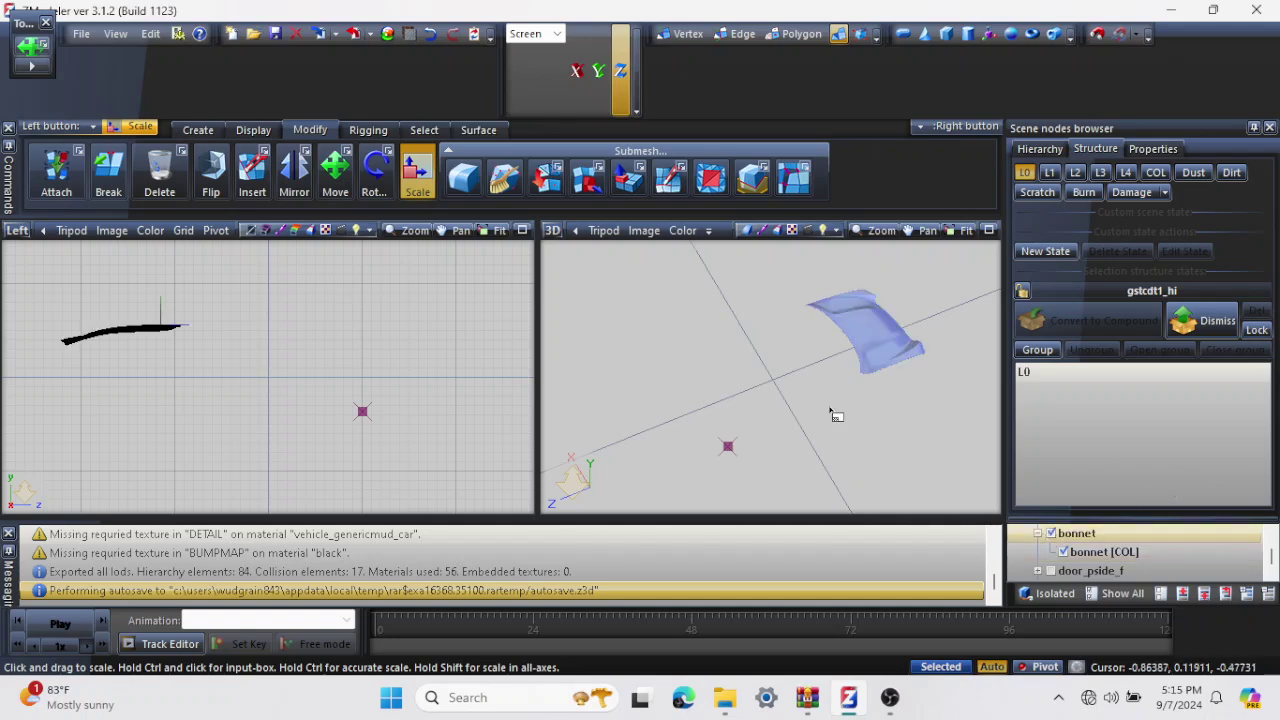
click(1156, 172)
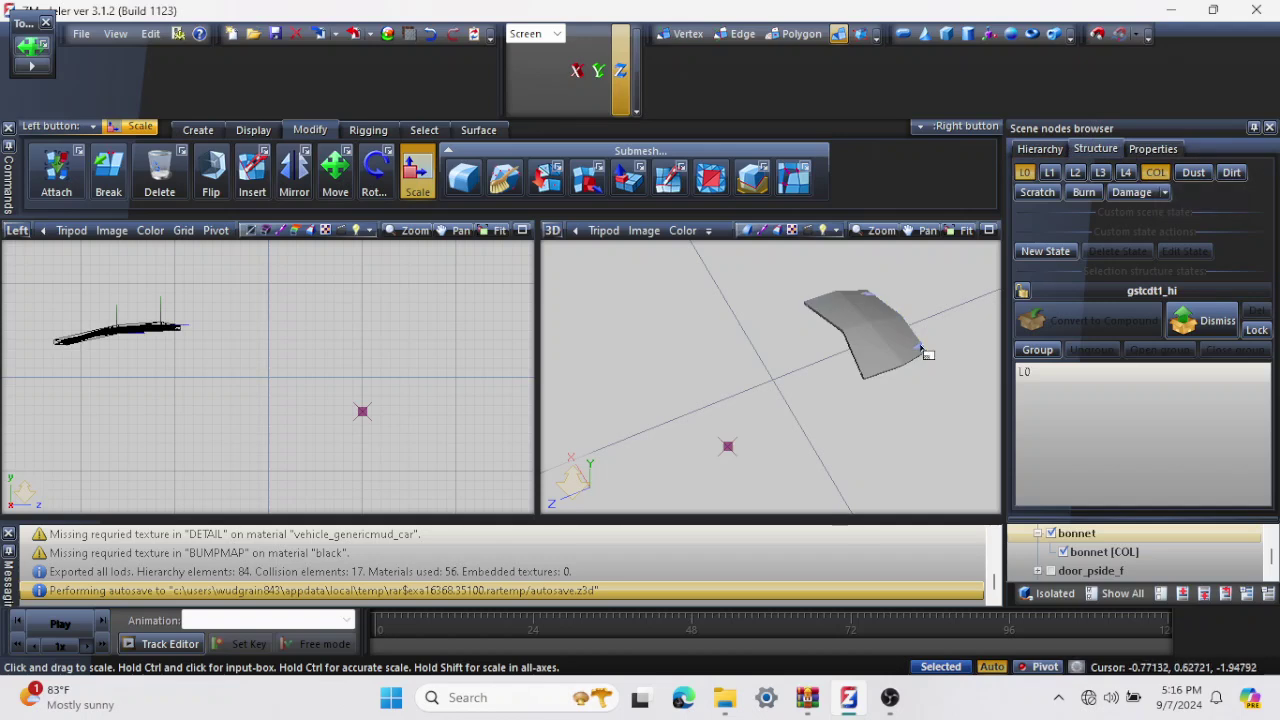
mouse_move(930, 335)
middle_down()
mouse_move(820, 306)
mouse_move(754, 320)
mouse_move(766, 315)
mouse_move(755, 307)
middle_up()
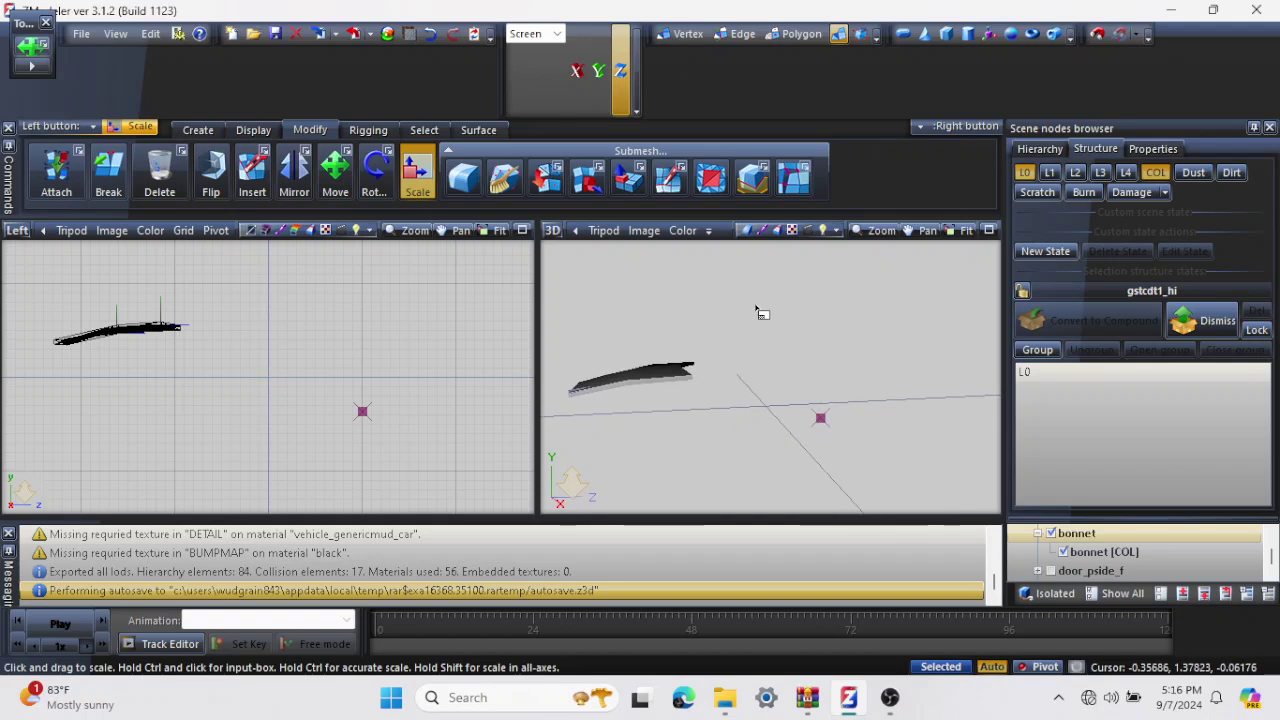
Show door_pside_f and expand it, making its door_pside_f [COL] mesh and dool_1 part visible as well.
click(1050, 571)
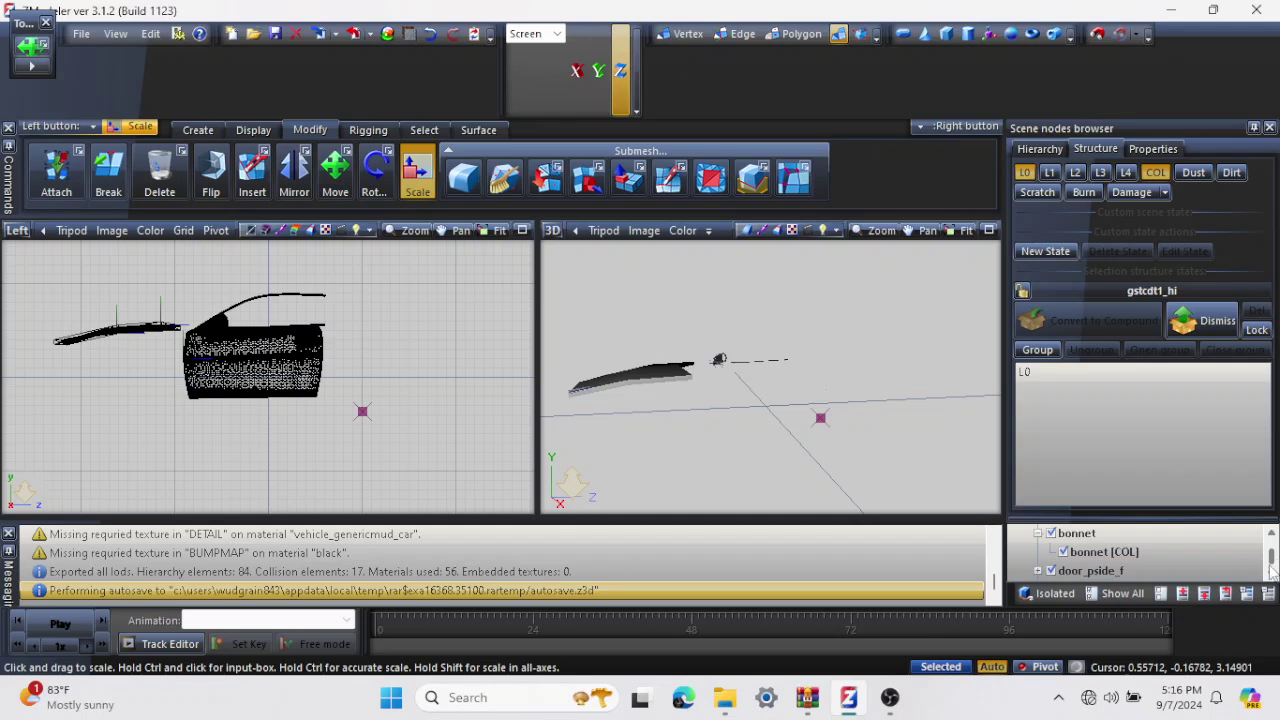
scroll(1271, 578, down, 1)
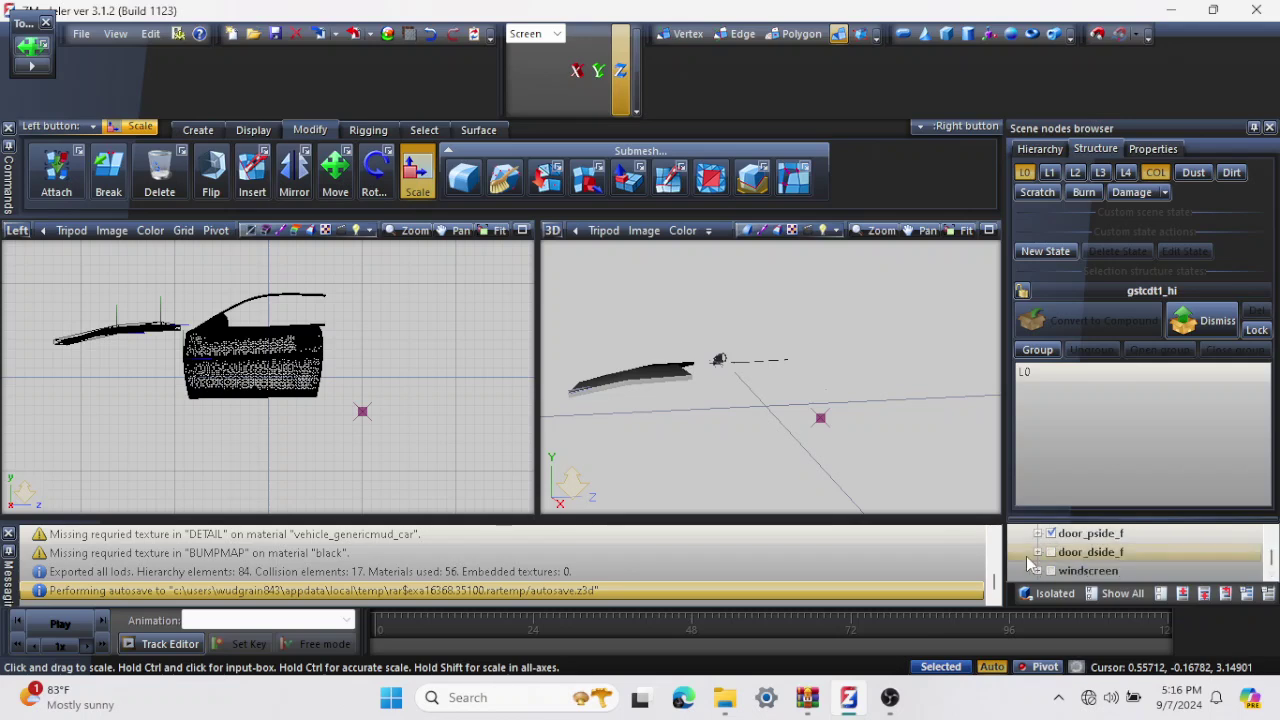
scroll(1045, 550, up, 5)
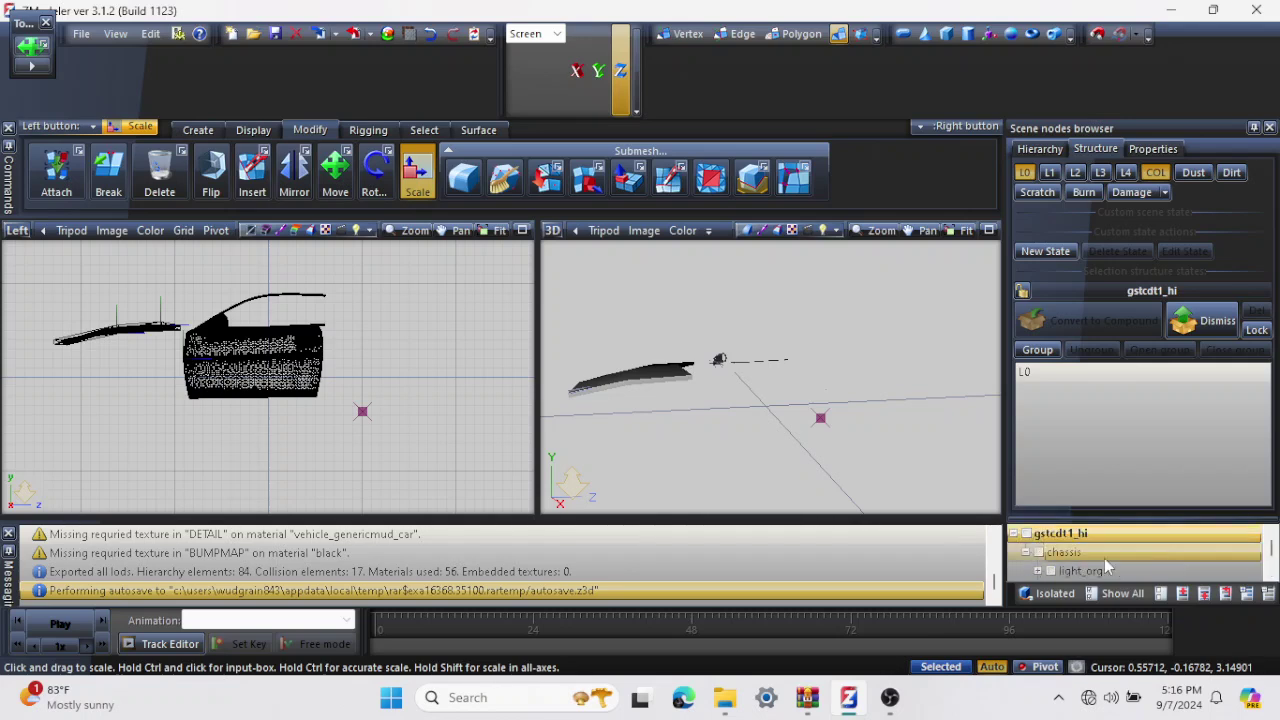
scroll(1270, 576, down, 4)
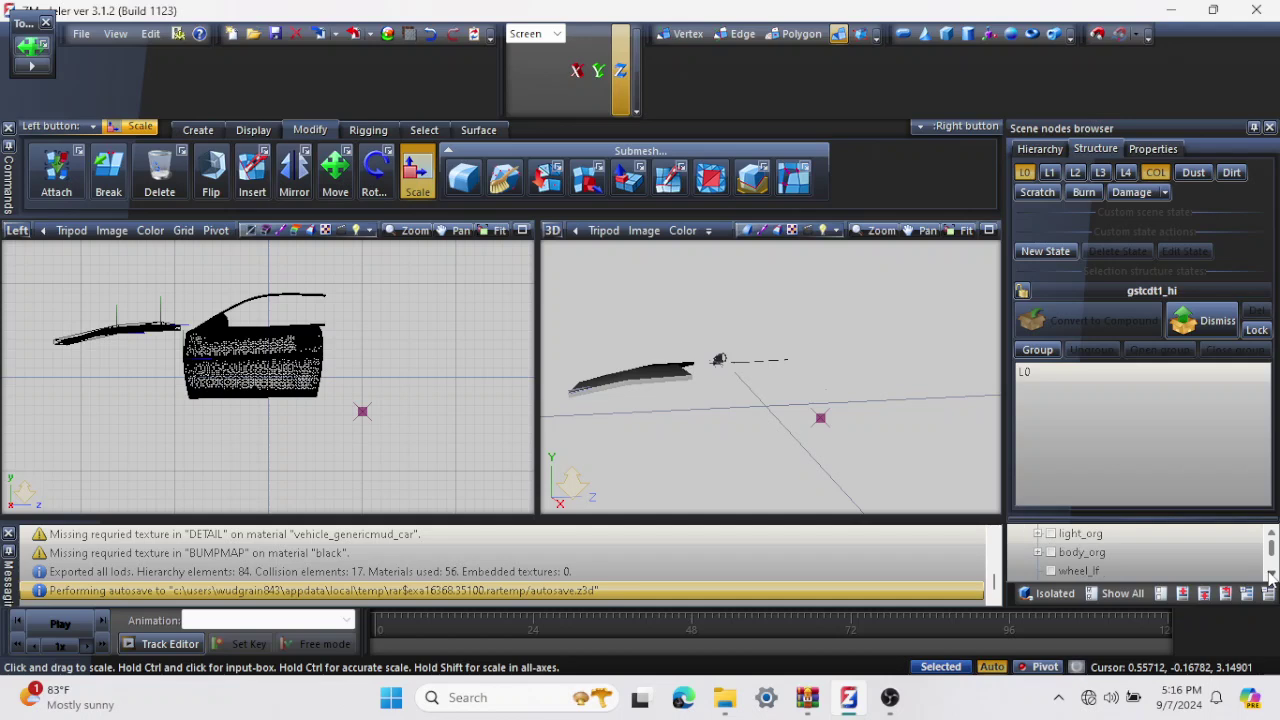
scroll(1270, 577, down, 3)
click(1270, 577)
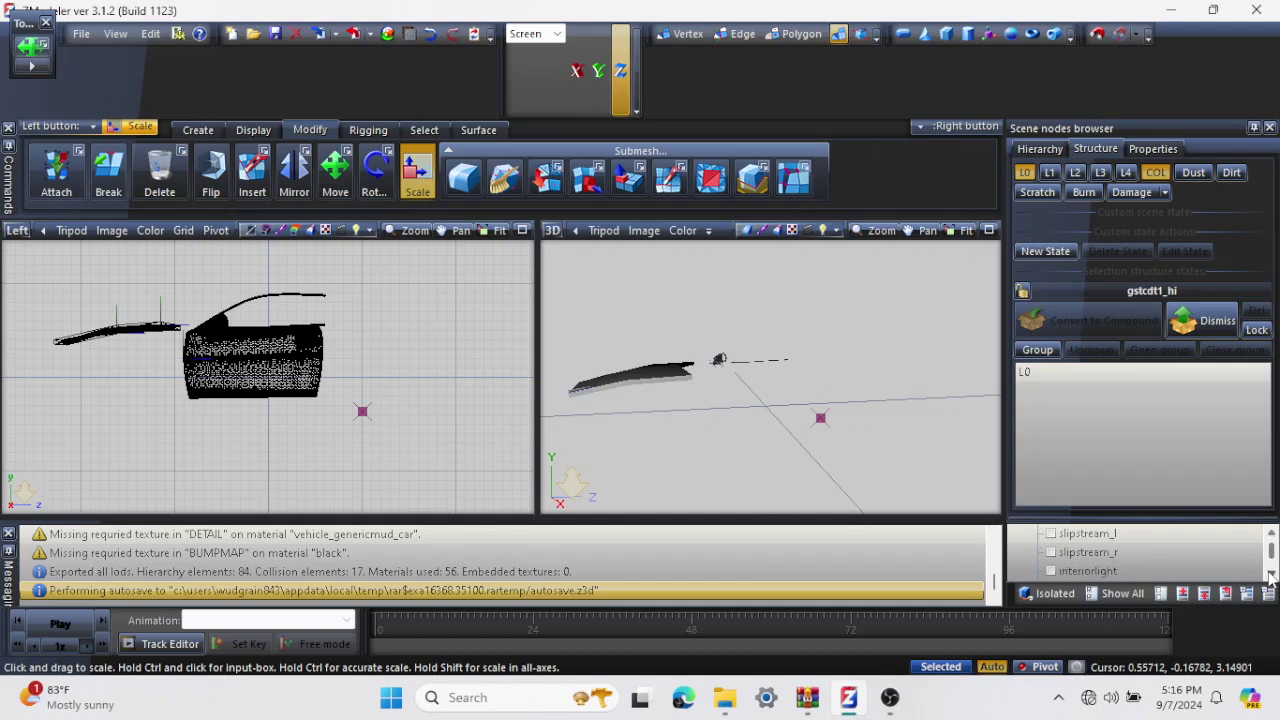
scroll(1270, 577, down, 7)
scroll(1270, 577, down, 6)
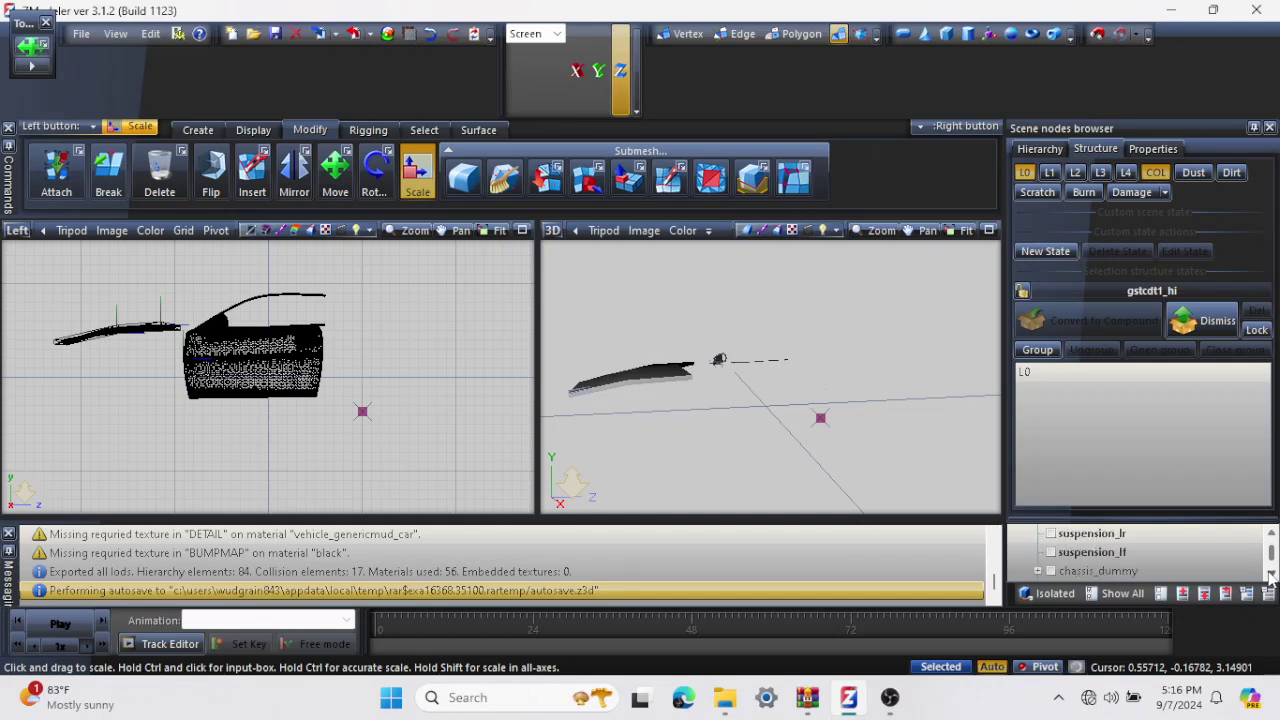
scroll(1270, 577, down, 6)
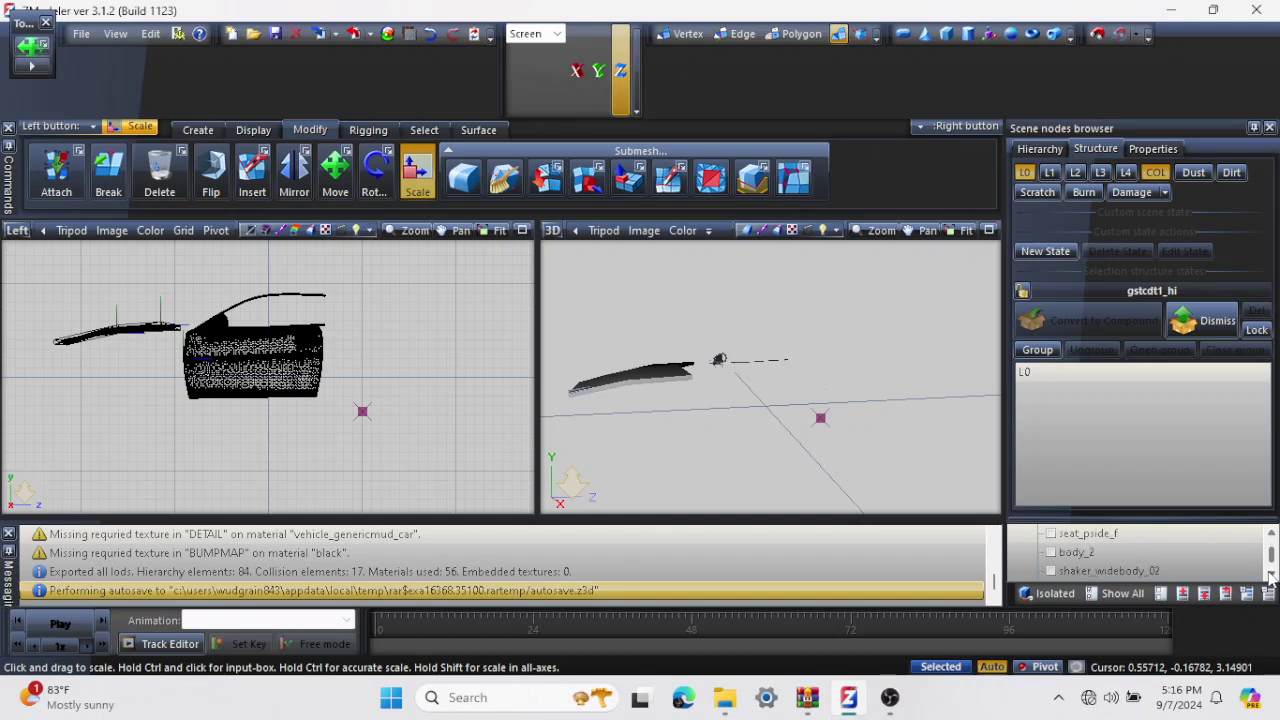
scroll(1270, 577, down, 6)
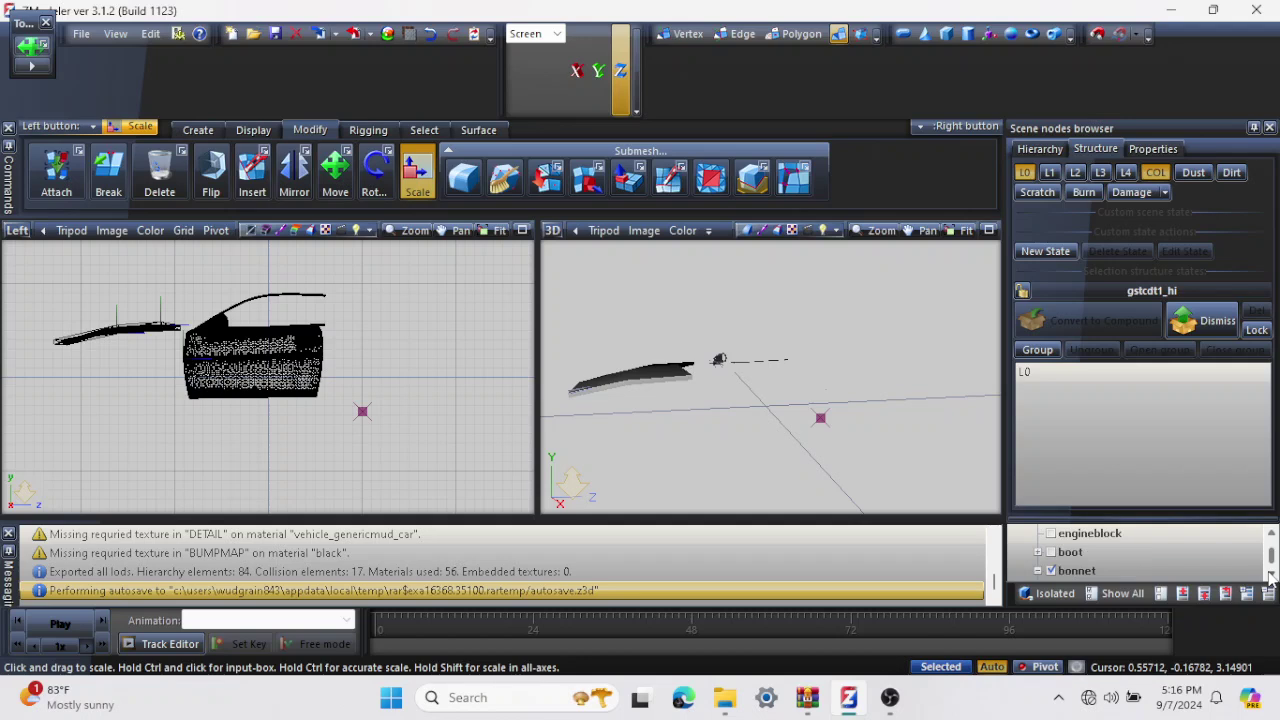
scroll(1270, 577, down, 3)
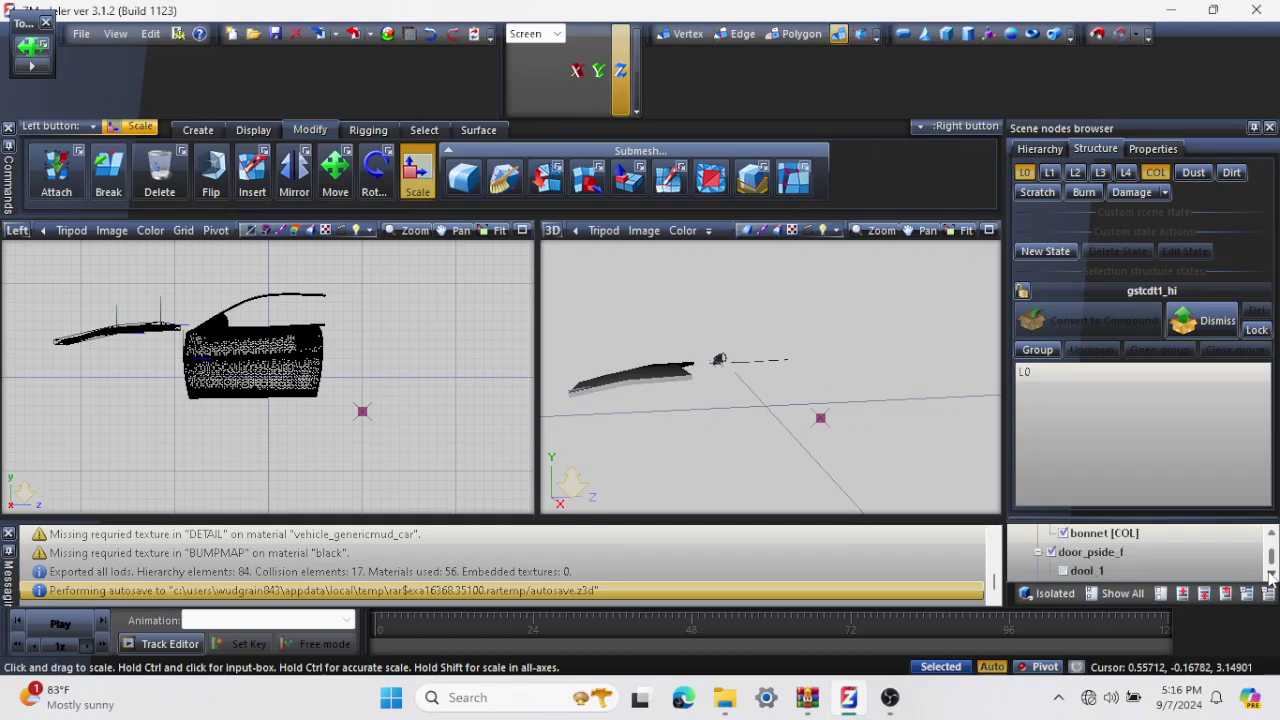
scroll(1270, 577, down, 1)
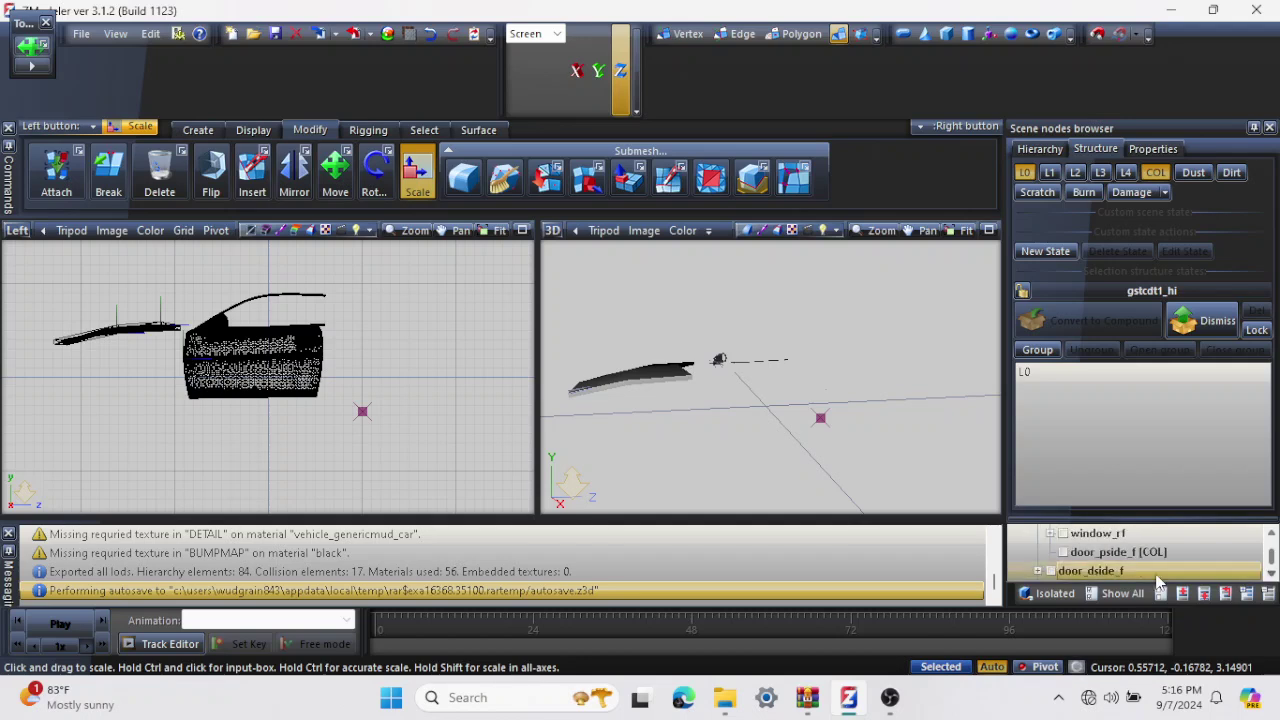
click(1060, 556)
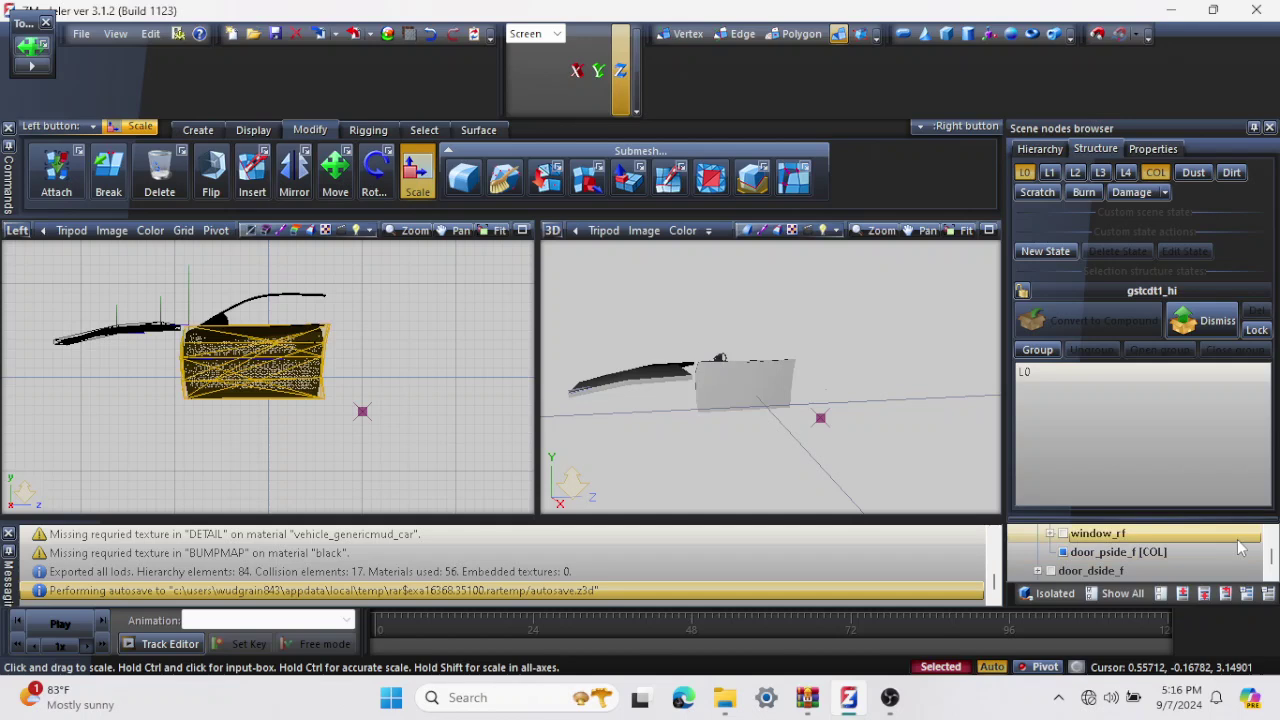
click(1271, 536)
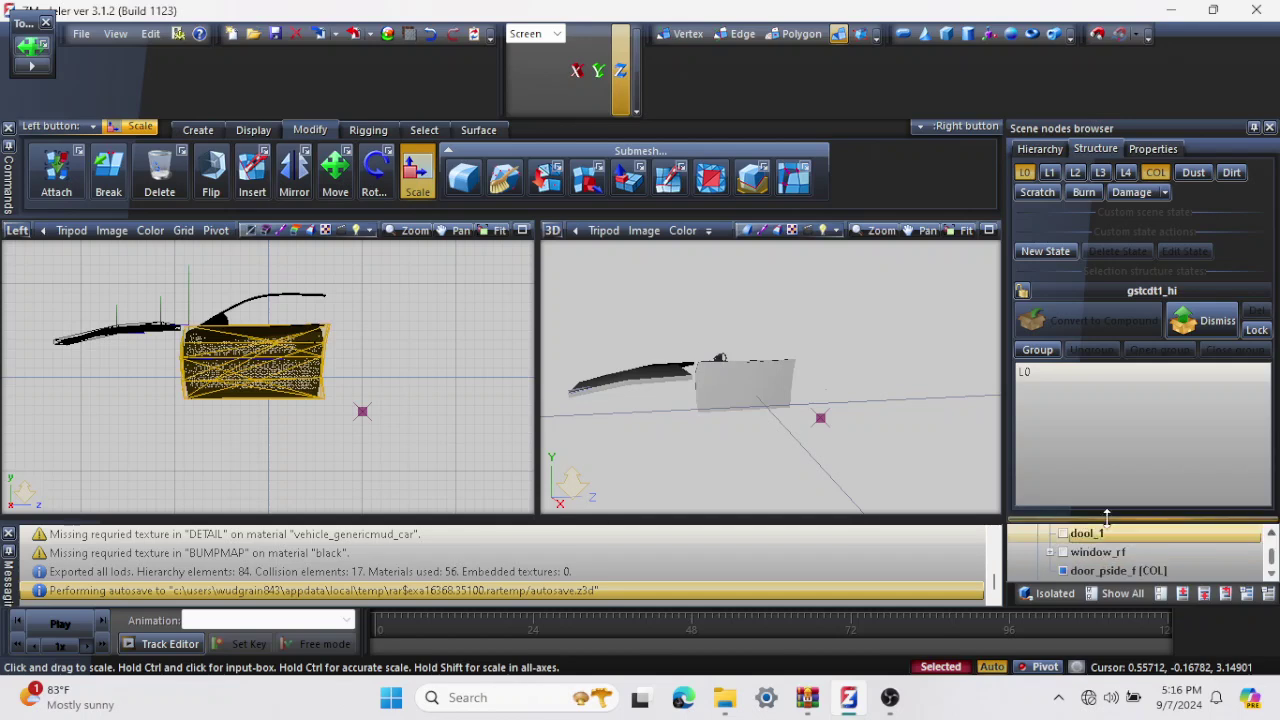
click(1063, 535)
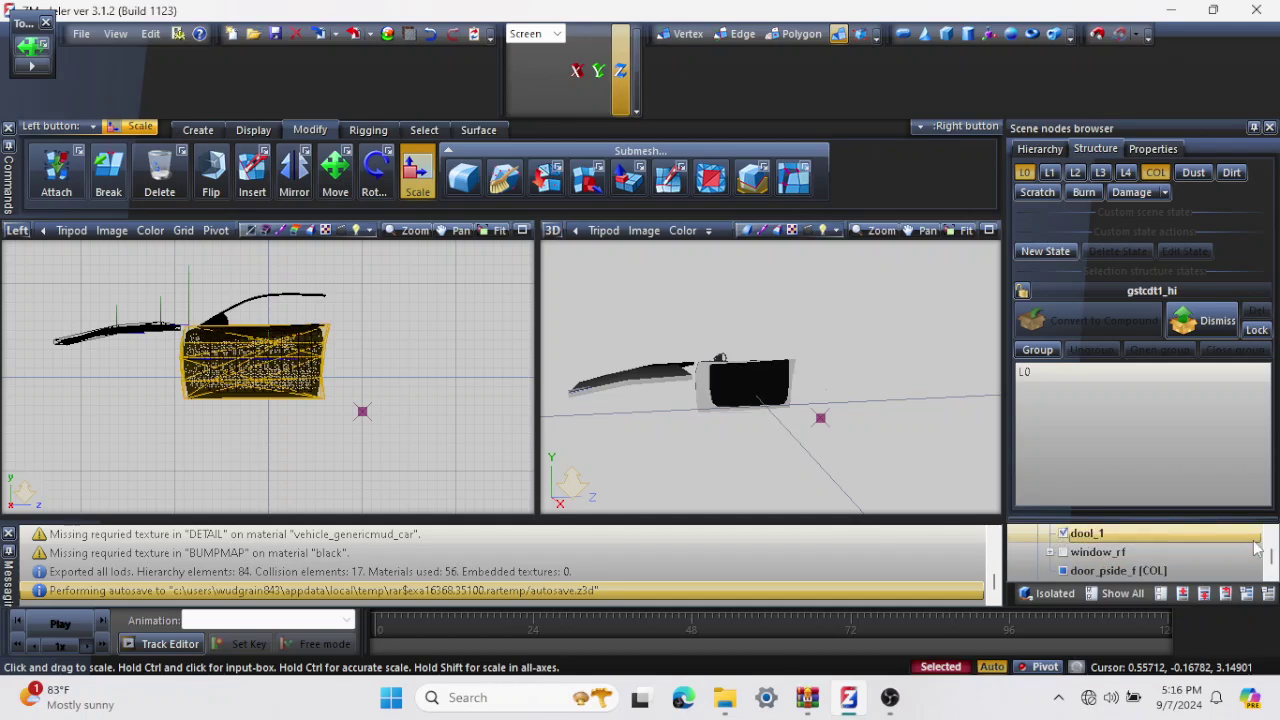
Locate door_dside_f among the chassis children of gstcdt1_hi and expand it to reach its dool_2, window_lf and [COL] parts.
click(1271, 577)
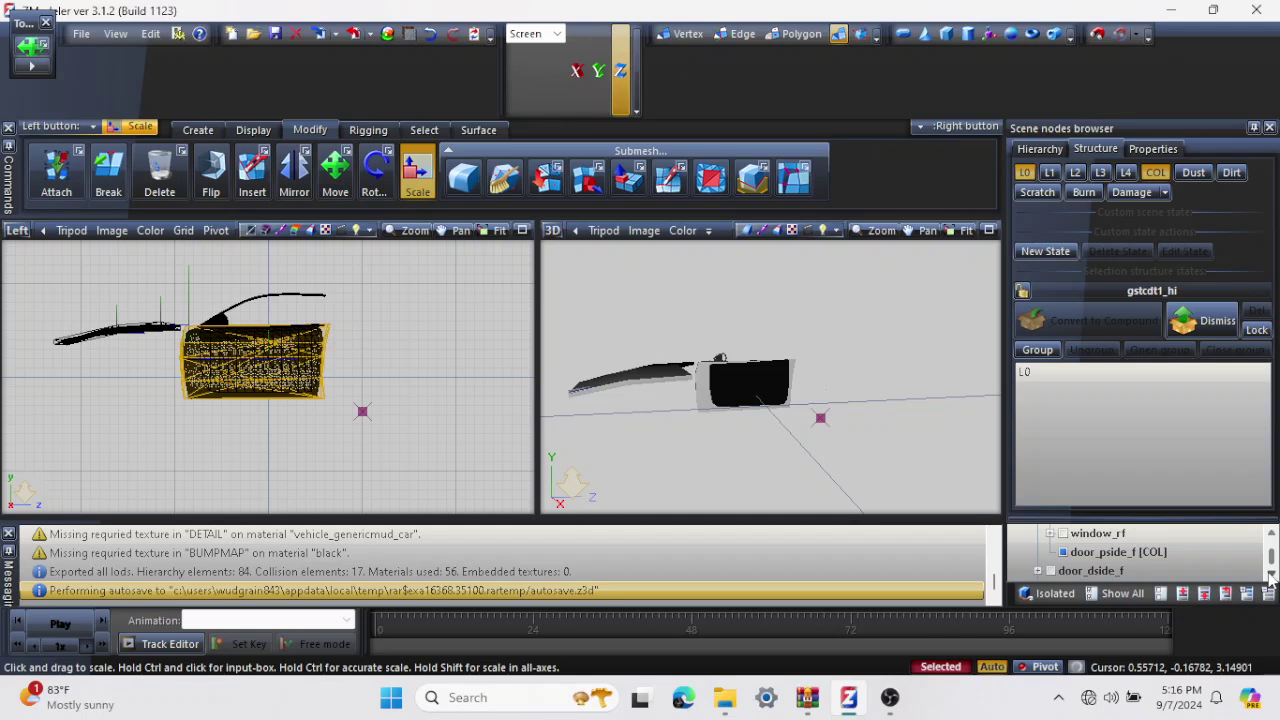
click(1271, 577)
click(1271, 577)
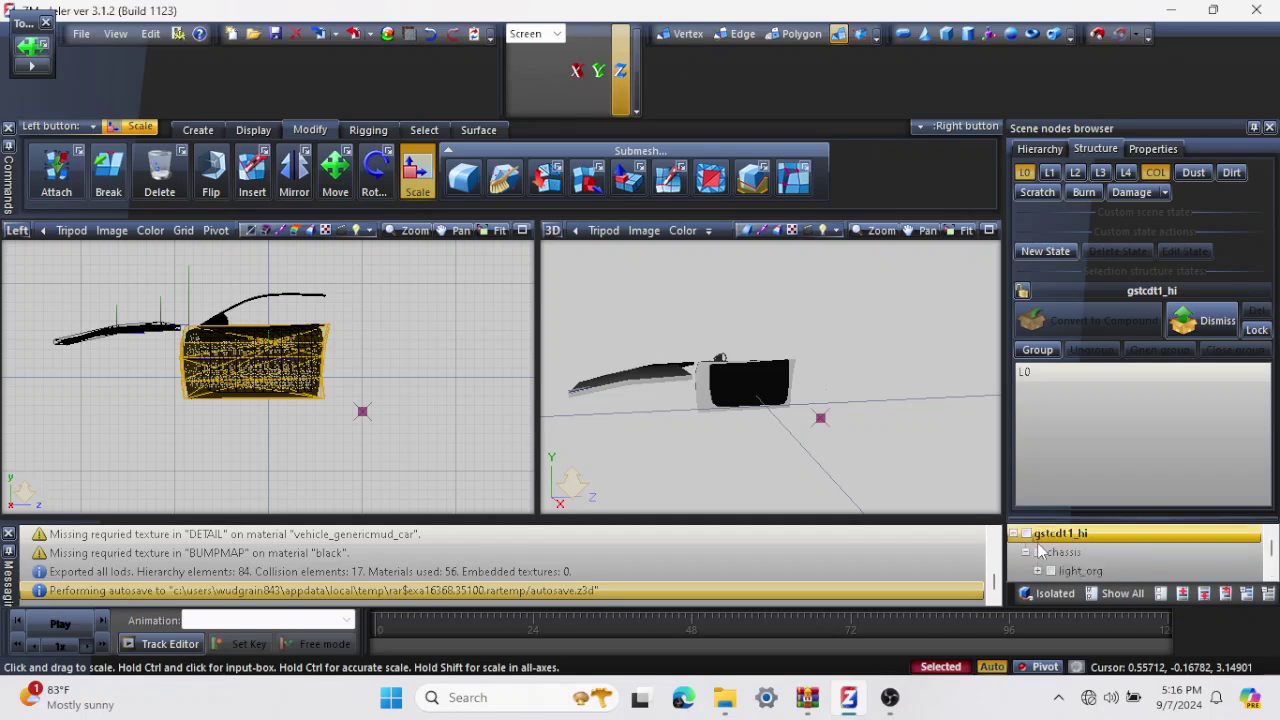
scroll(1040, 548, down, 2)
click(1270, 578)
click(1270, 578)
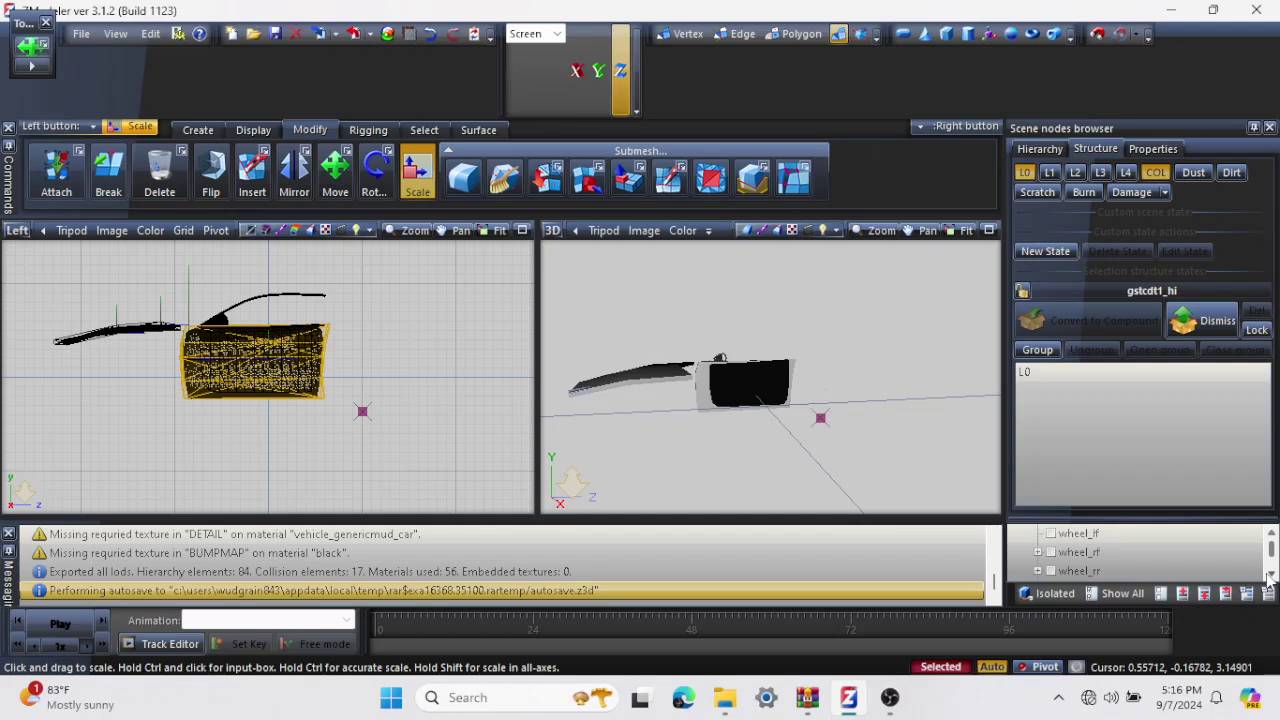
click(1270, 578)
click(1270, 578)
click(1270, 578)
click(1270, 578)
click(1270, 578)
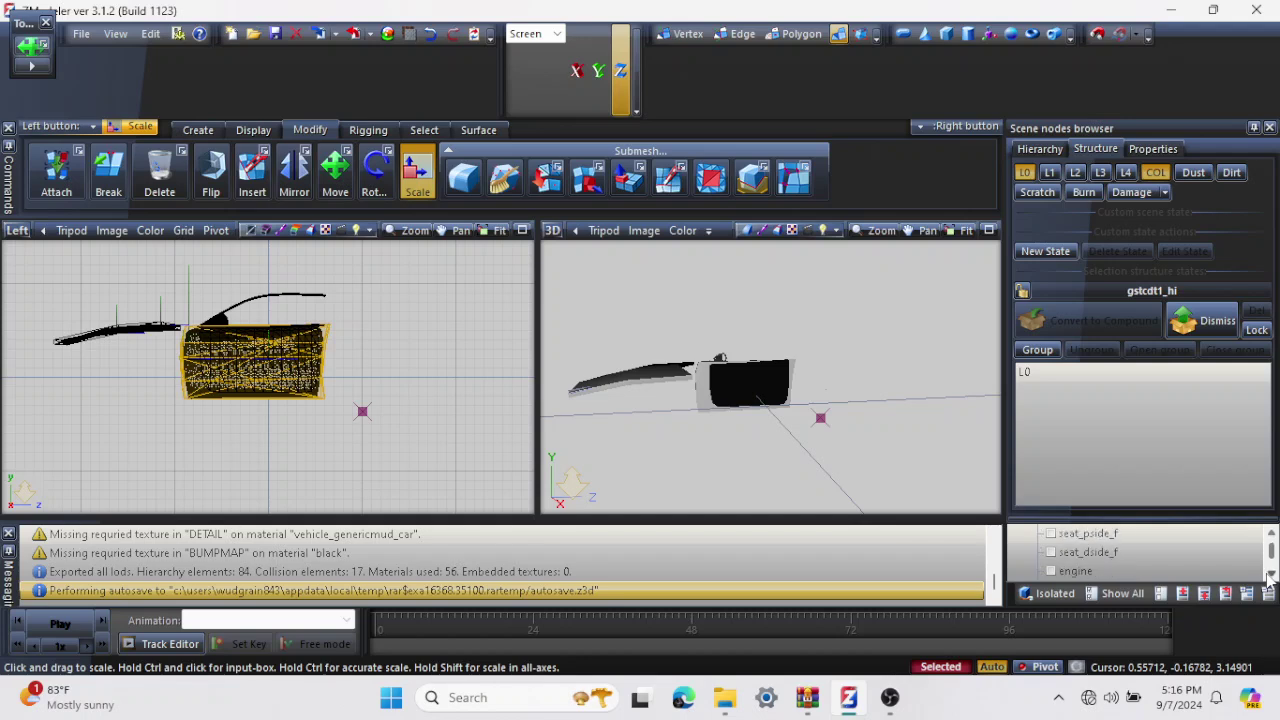
click(1270, 578)
click(1270, 578)
click(1270, 578)
click(1270, 578)
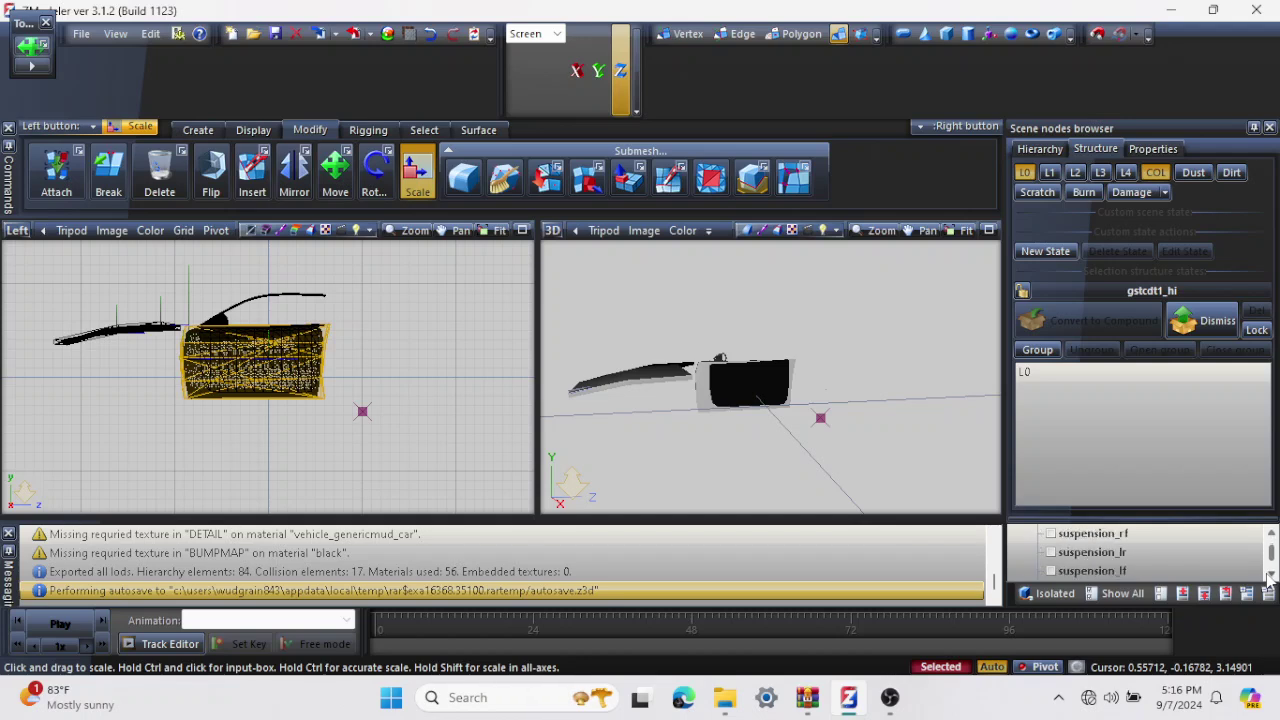
click(1270, 578)
click(1270, 578)
click(1270, 578)
click(1270, 578)
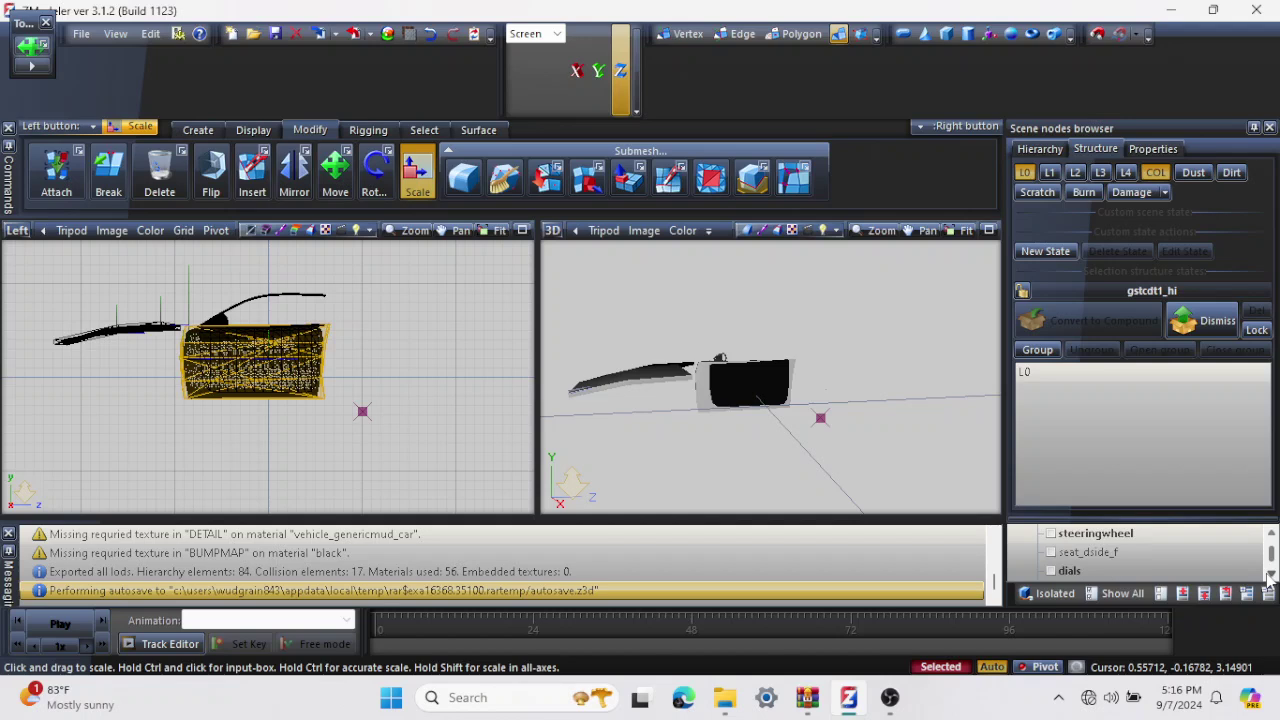
click(1270, 578)
click(1270, 578)
click(1270, 578)
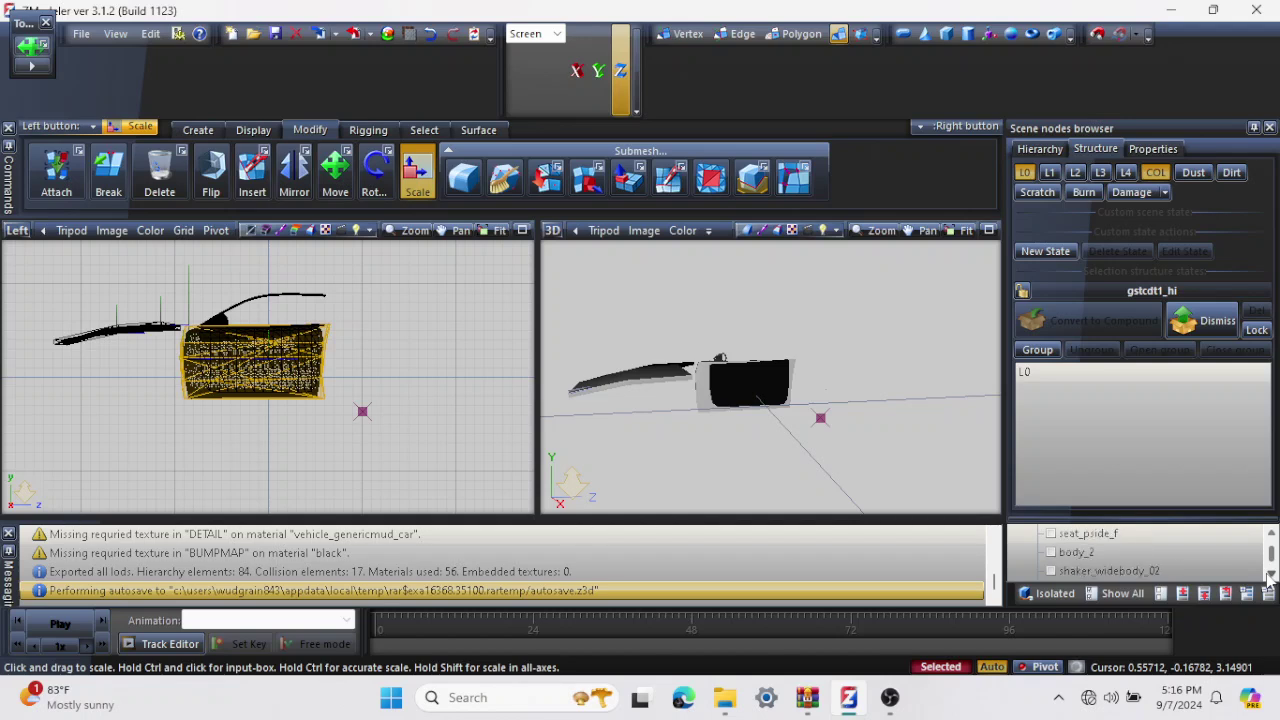
click(1270, 578)
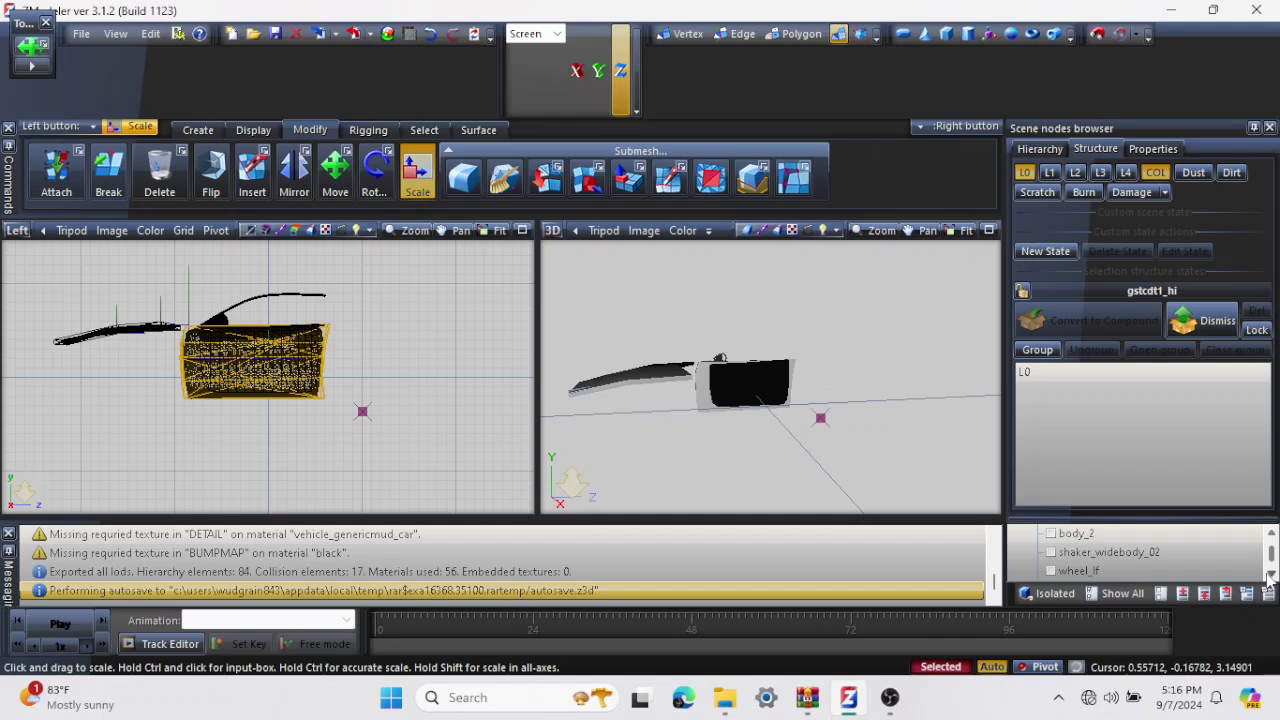
click(1270, 578)
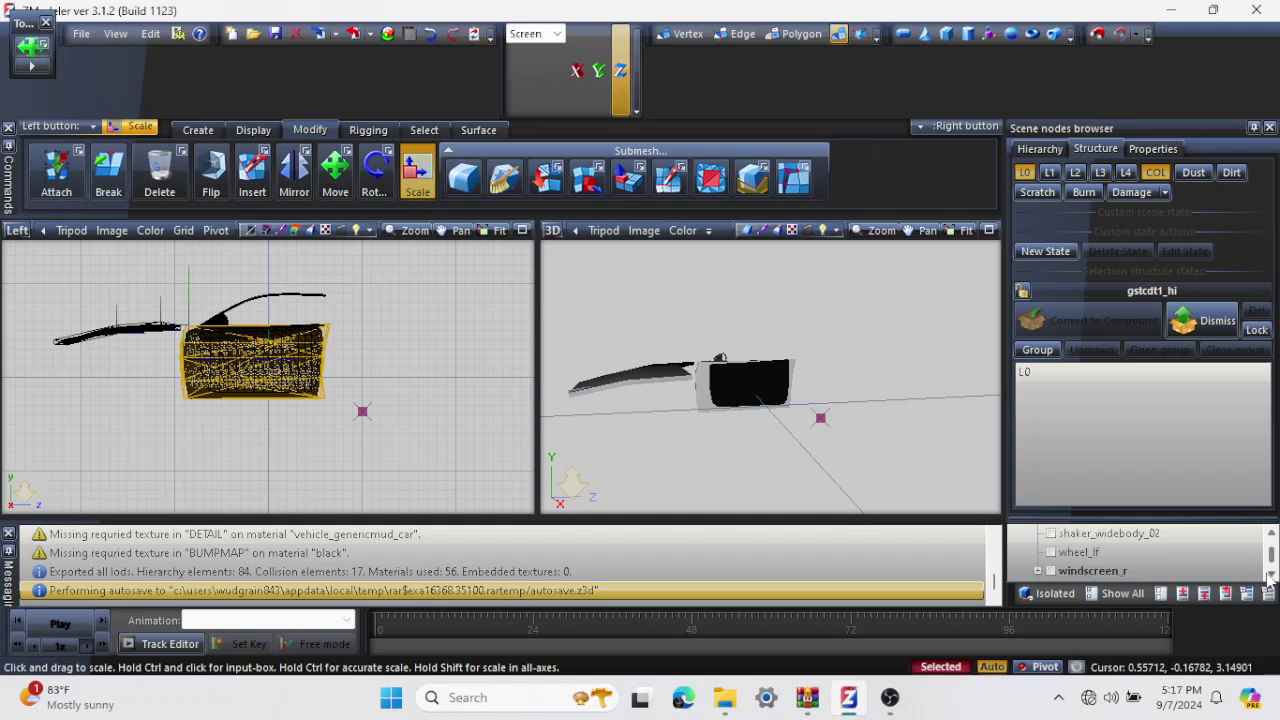
click(1270, 578)
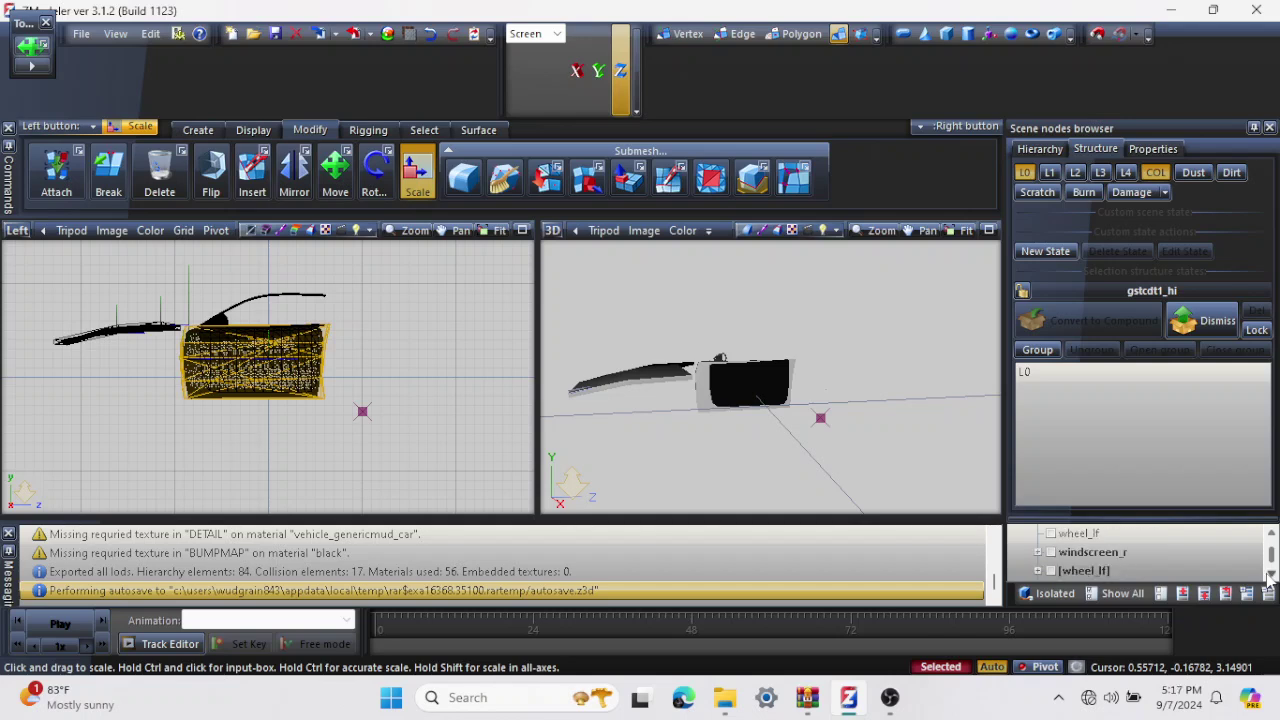
click(1270, 578)
click(1270, 578)
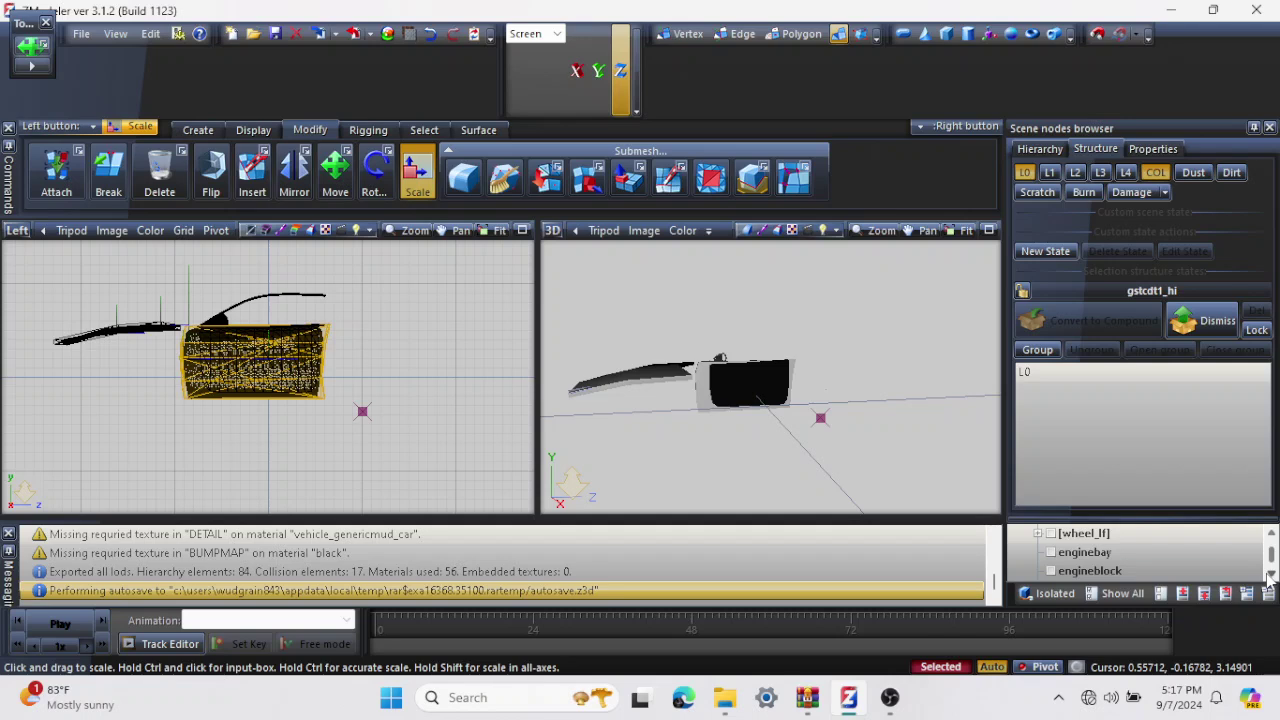
click(1270, 578)
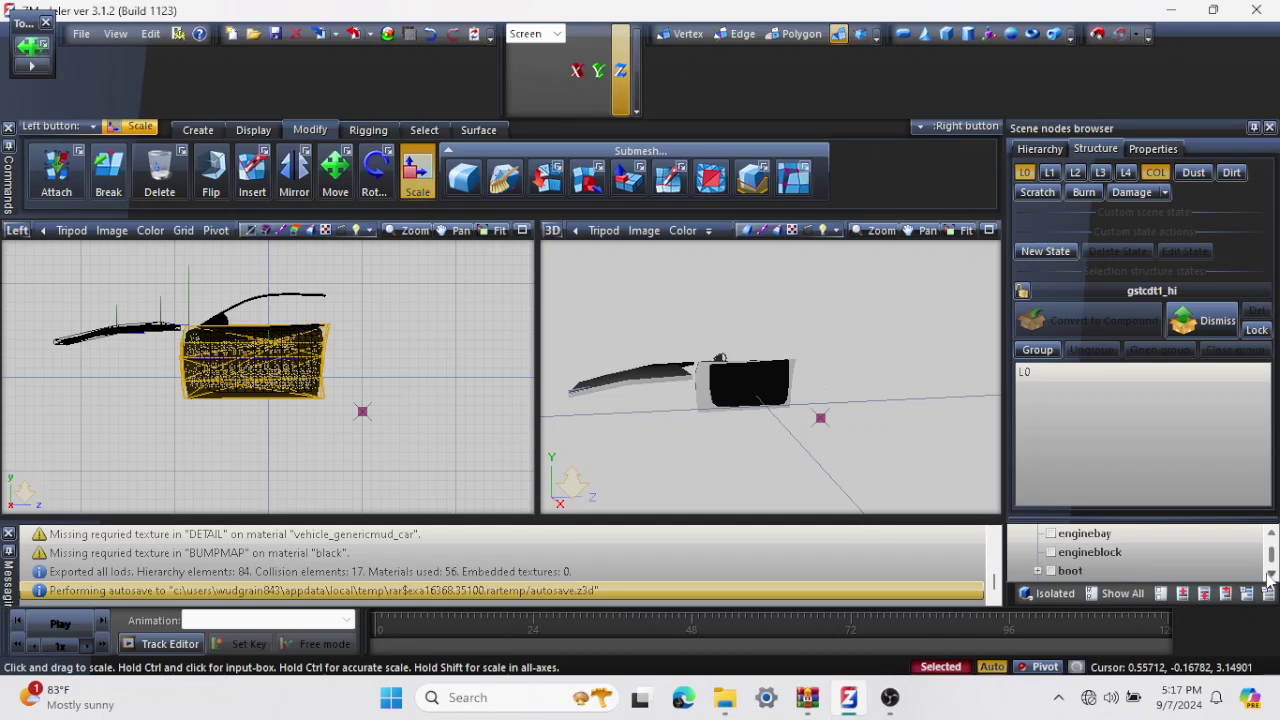
click(1270, 578)
click(1270, 578)
click(1270, 578)
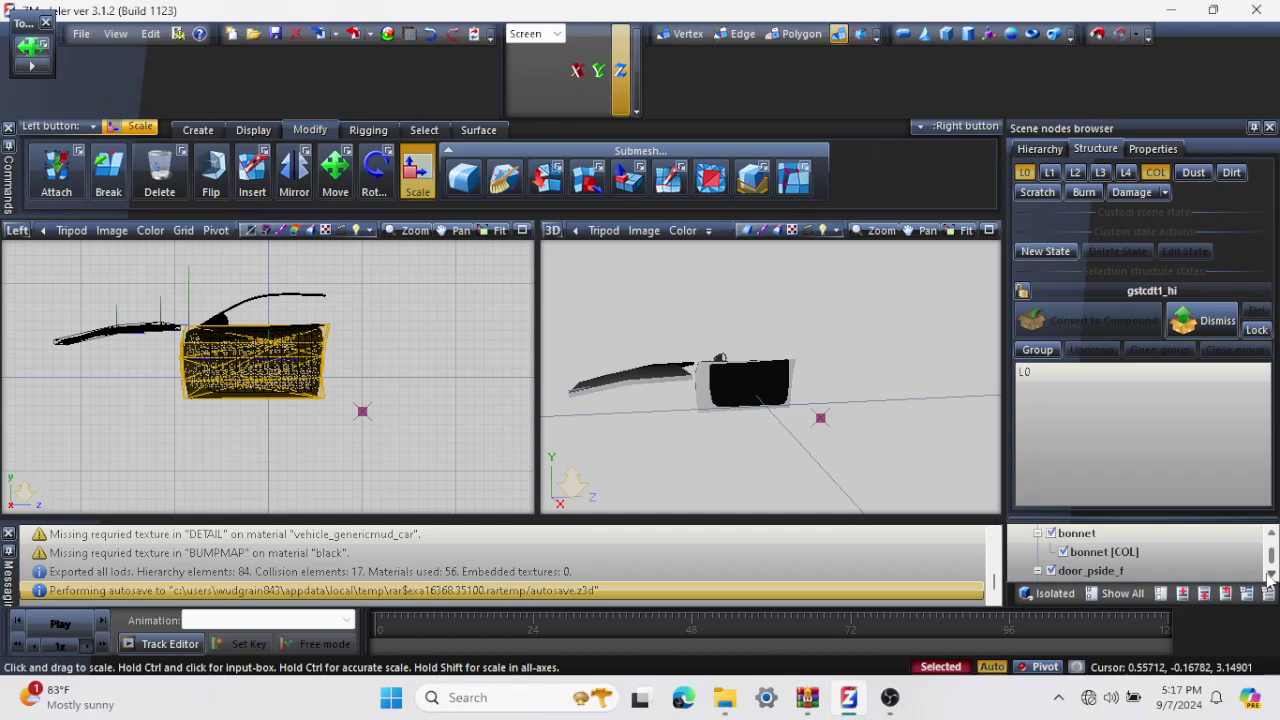
click(1270, 578)
click(1270, 578)
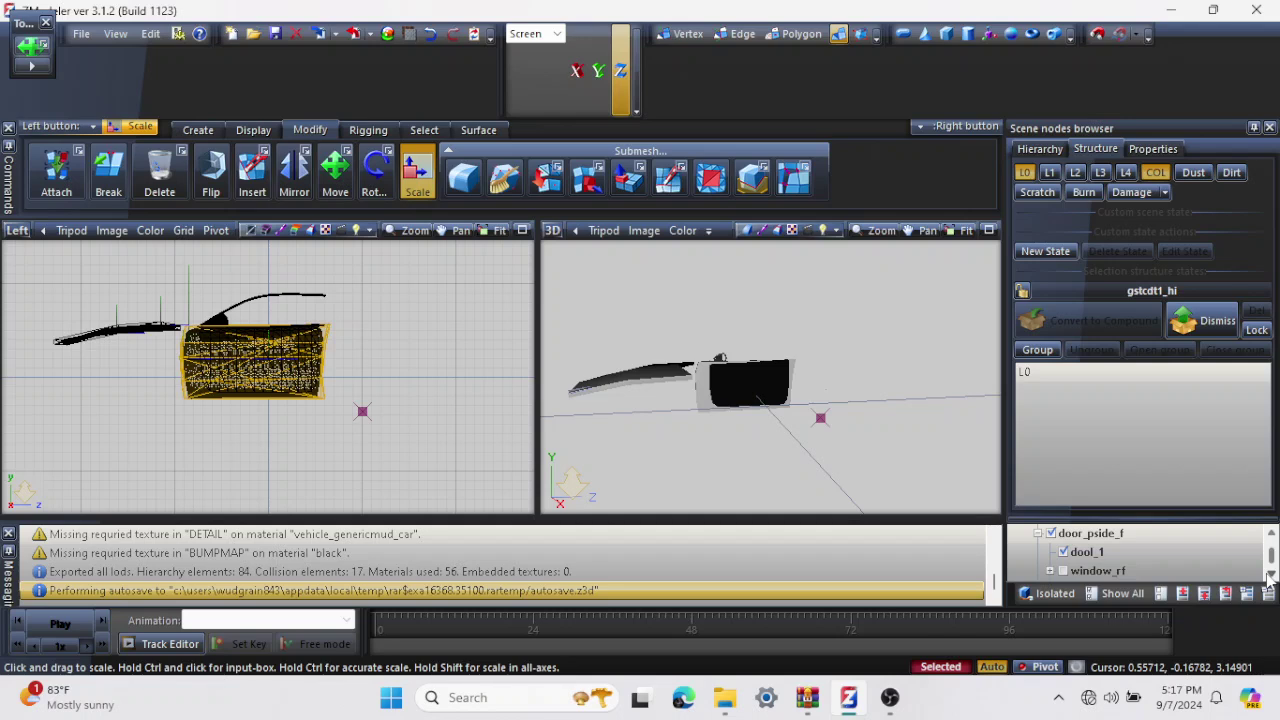
click(1270, 578)
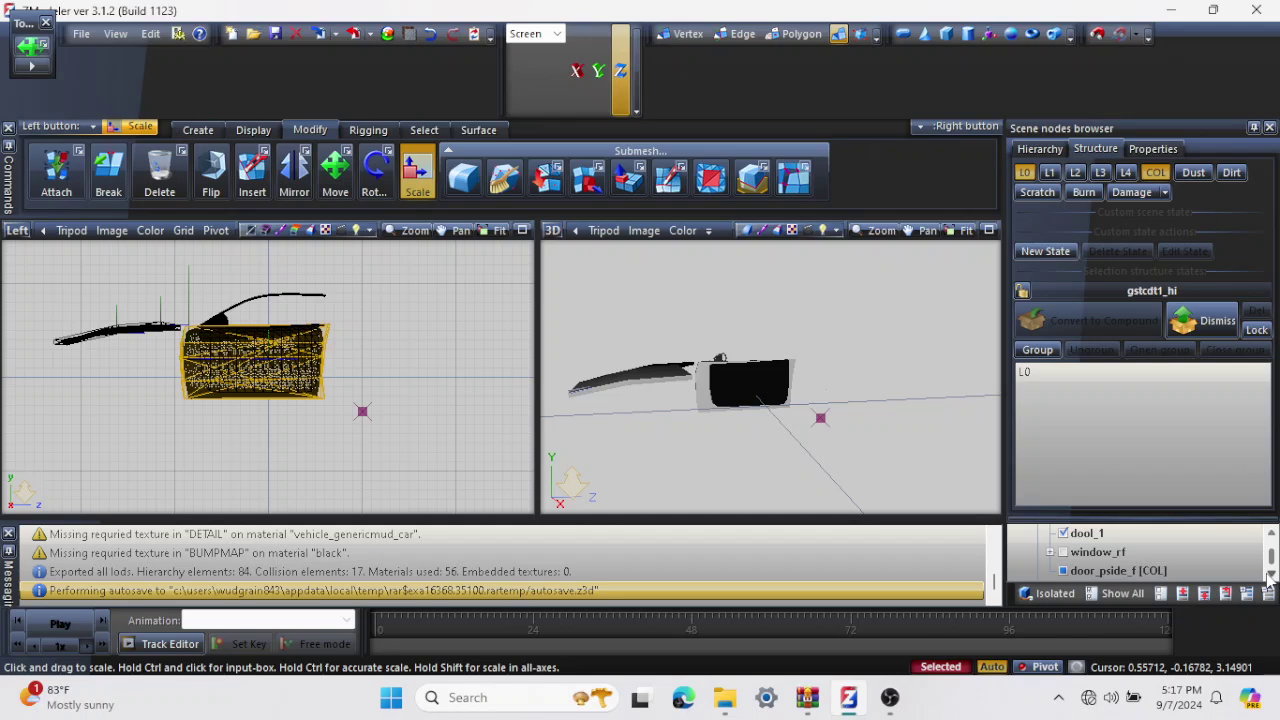
click(1270, 578)
click(1270, 578)
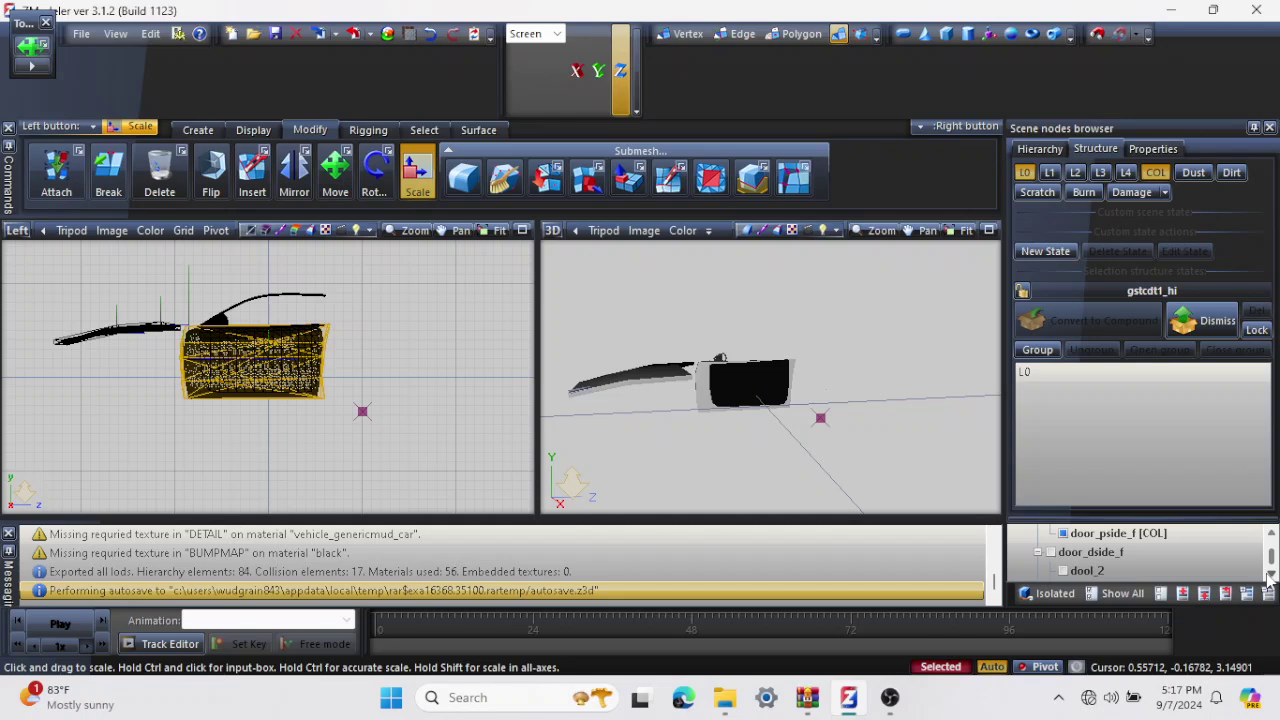
click(1270, 578)
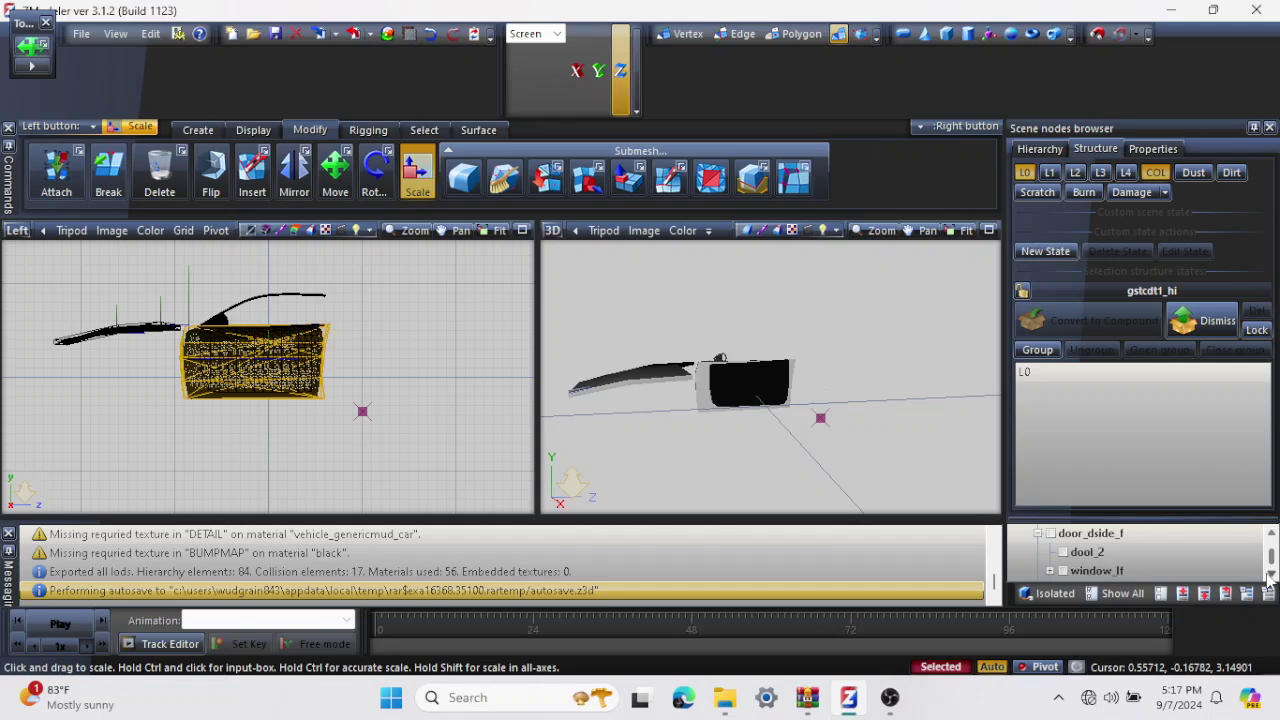
click(1270, 578)
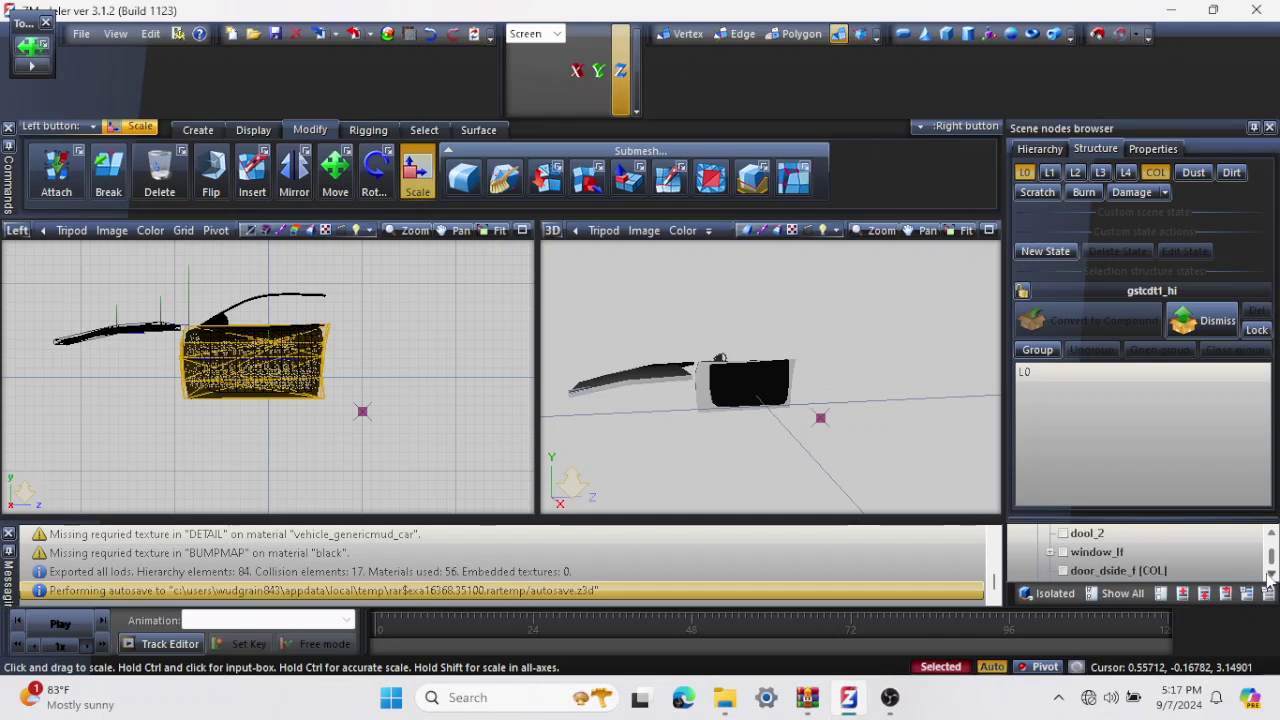
Make door_dside_f visible together with its door_dside_f [COL] mesh, dool_2 and window_lf parts, and inspect both doors in 3D.
click(1062, 572)
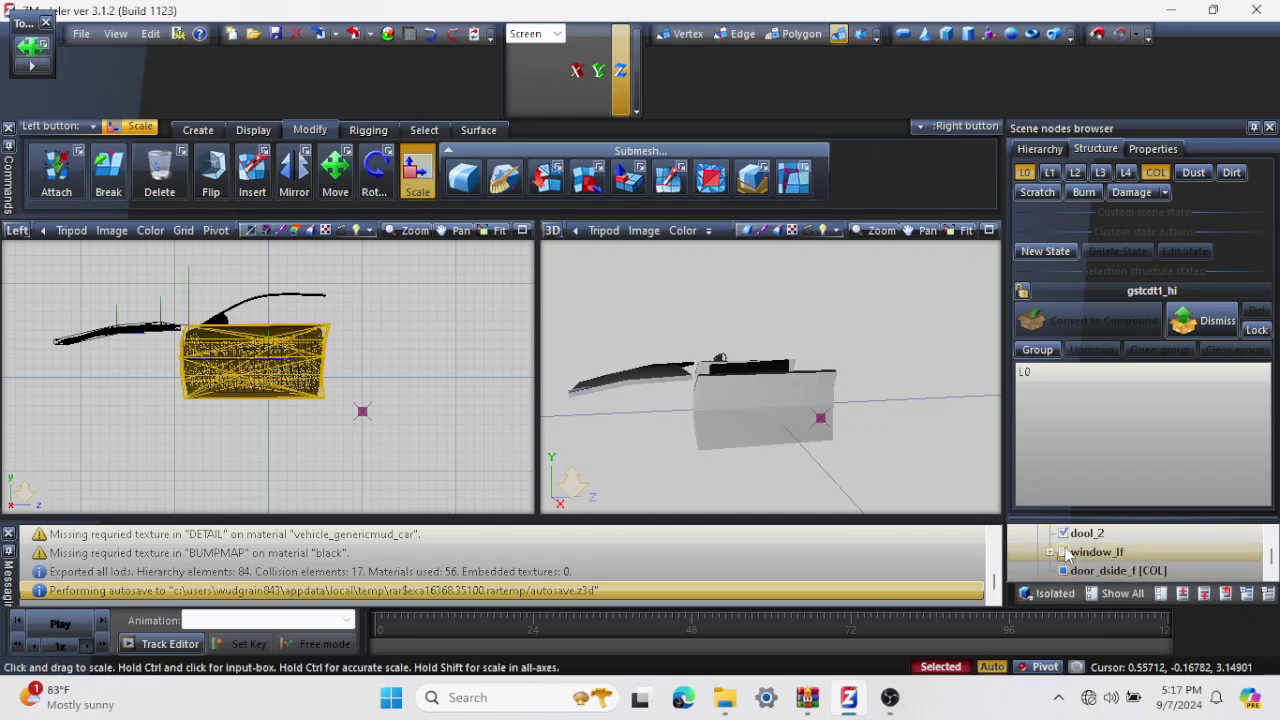
click(1064, 553)
middle_drag(929, 446, 890, 449)
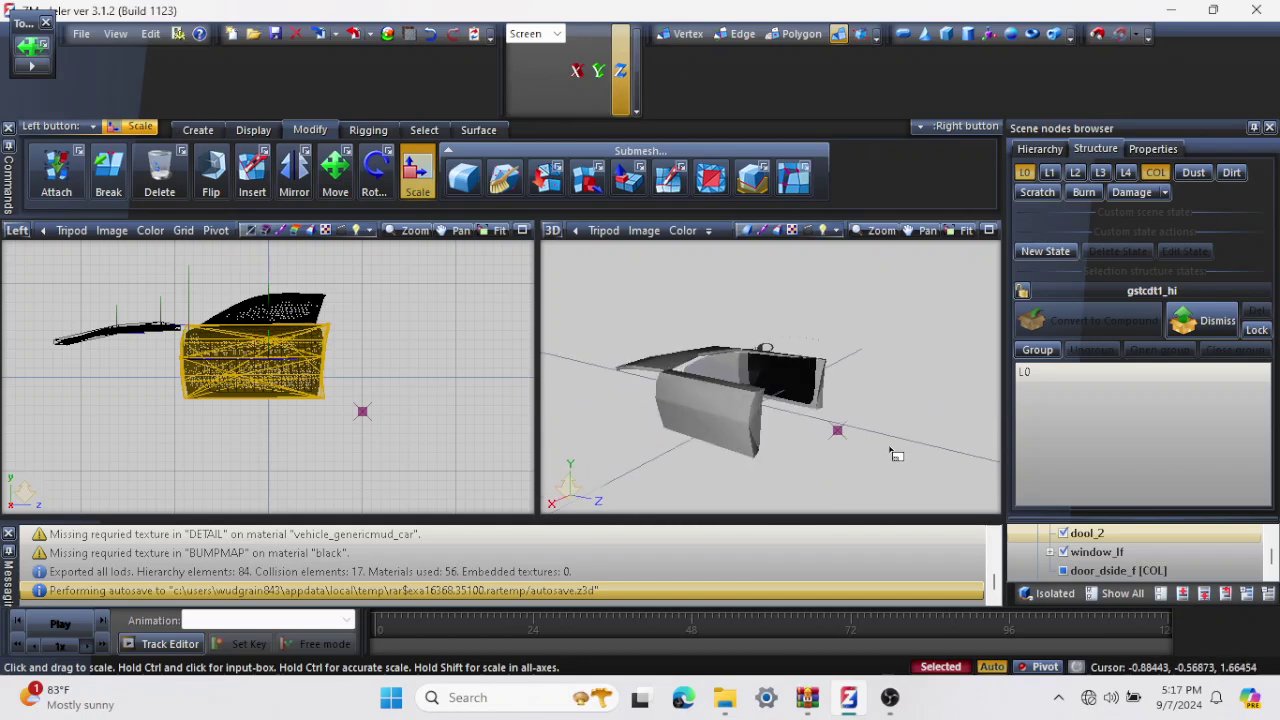
click(1272, 535)
click(1272, 535)
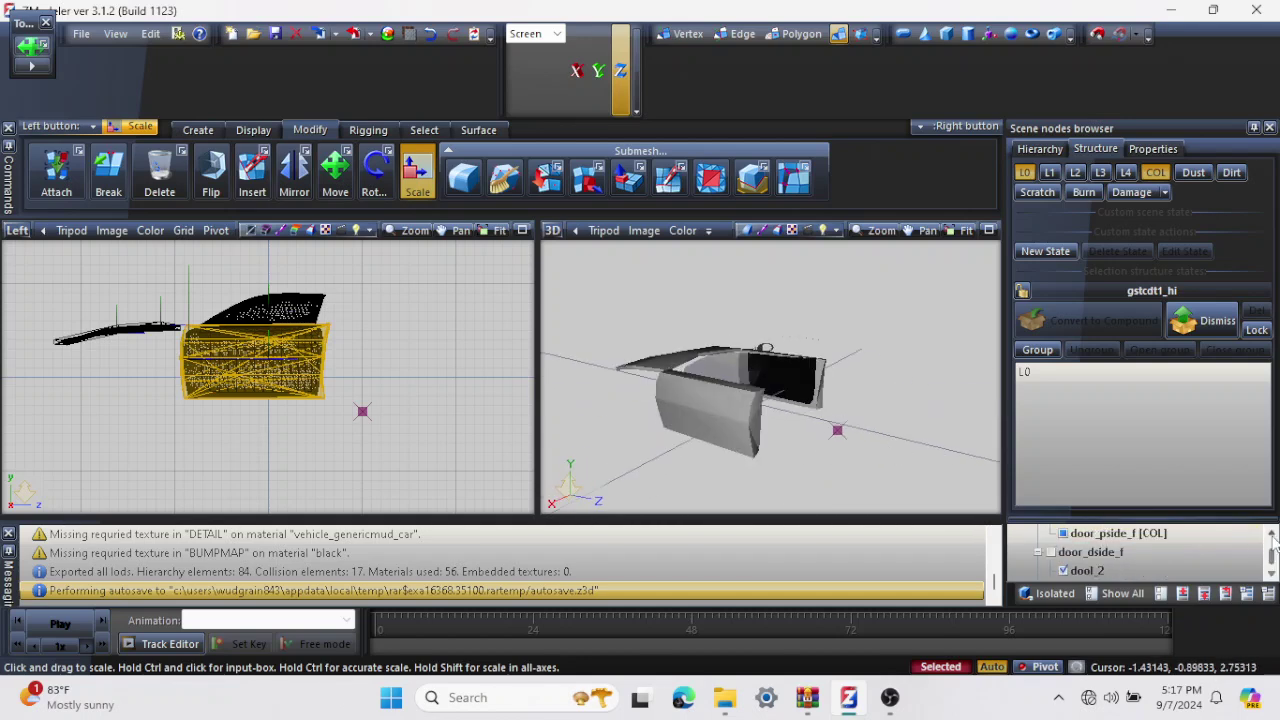
click(1051, 552)
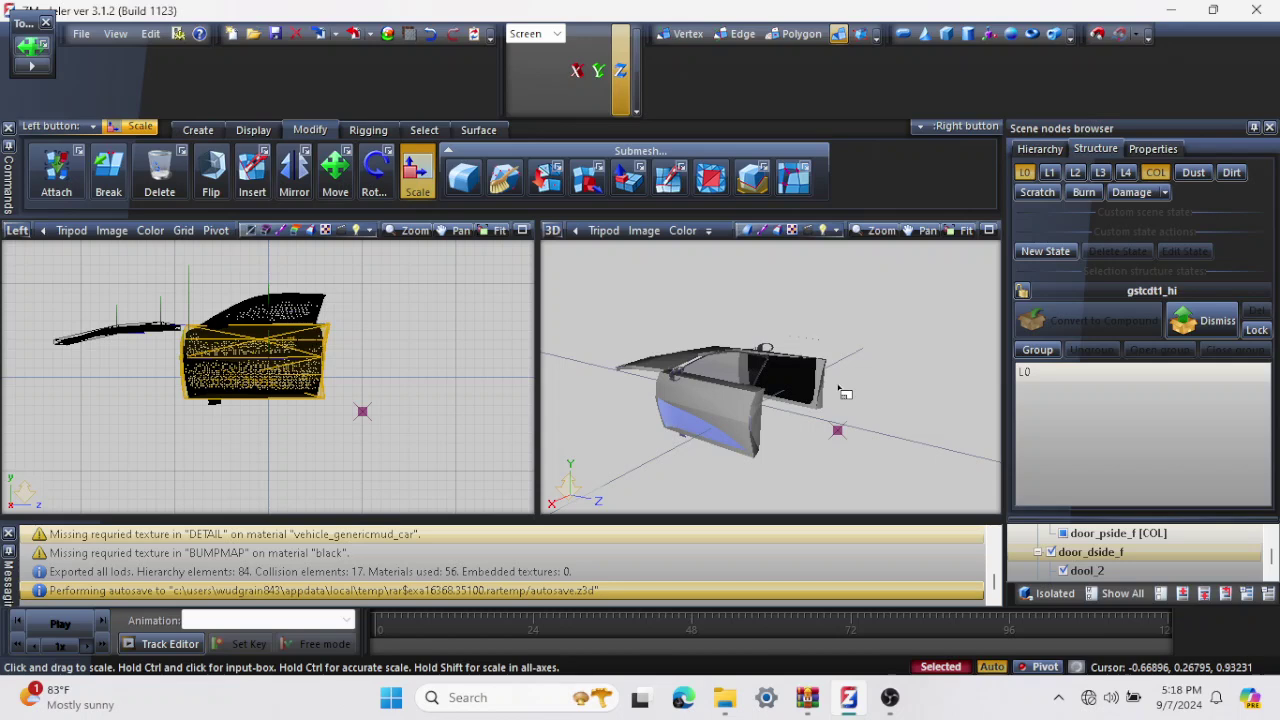
middle_drag(862, 392, 788, 372)
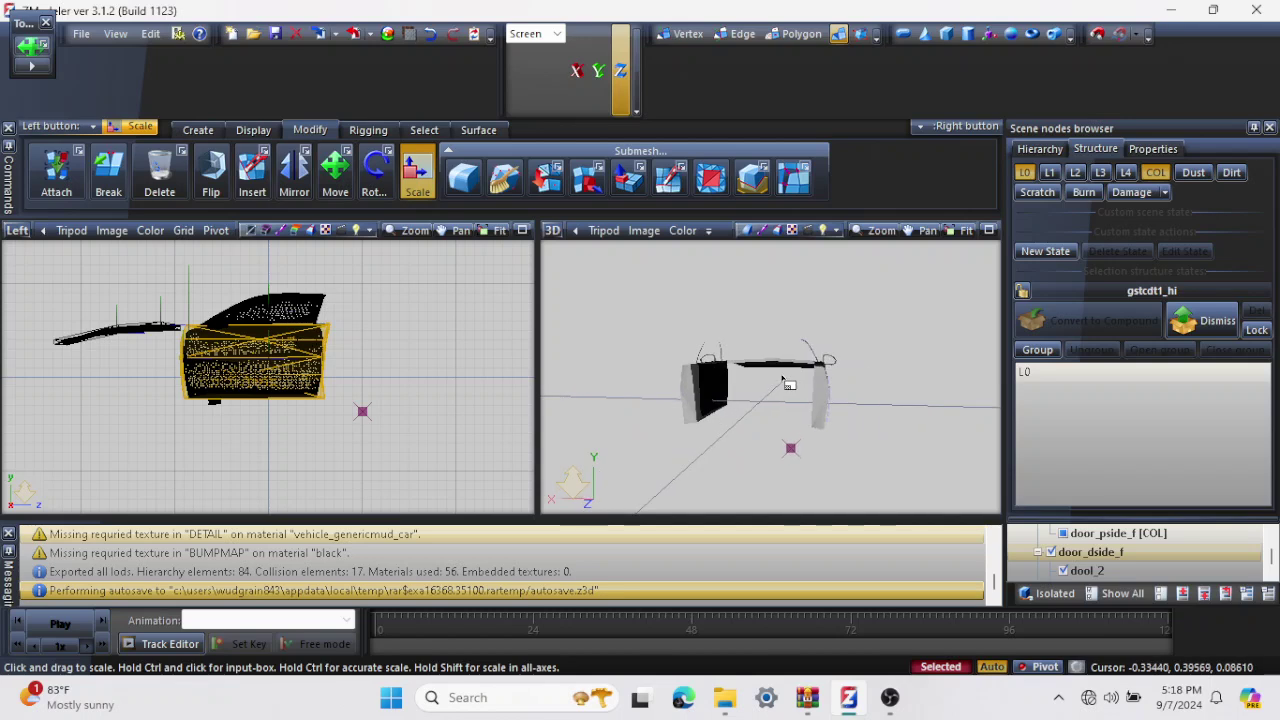
Change the Left viewport to the Top view and deselect both door collision meshes.
click(17, 230)
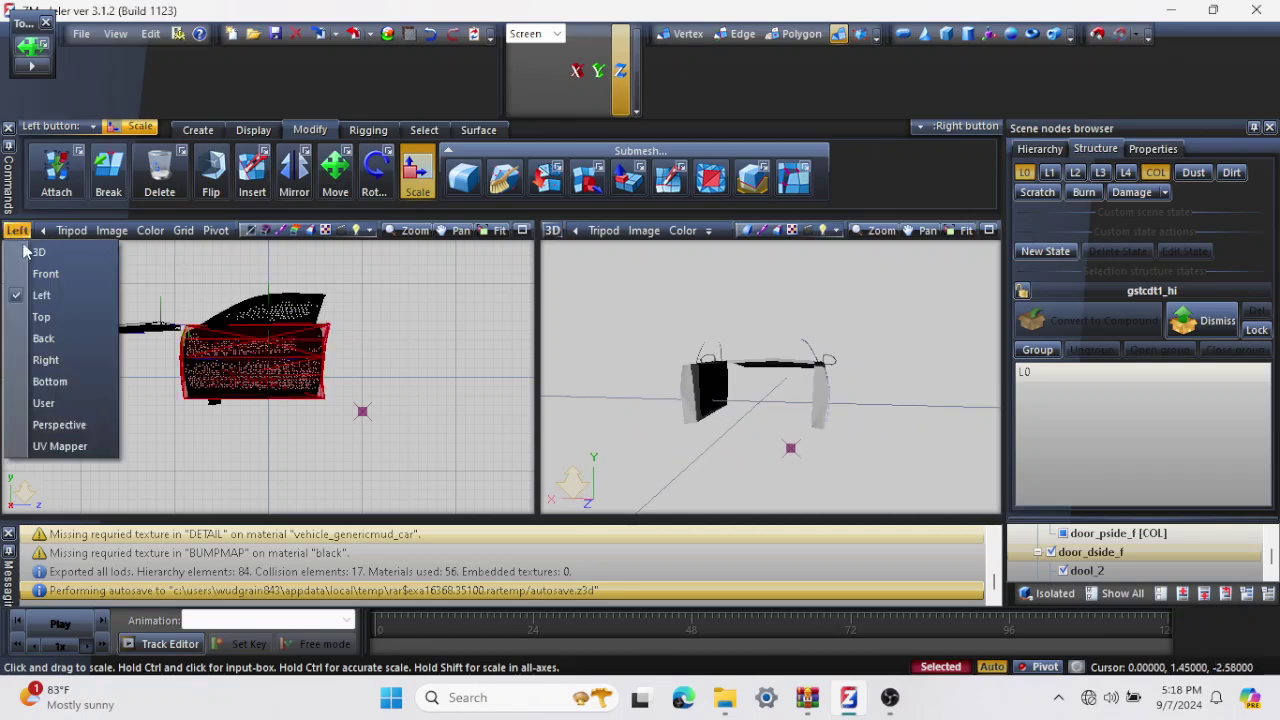
click(44, 320)
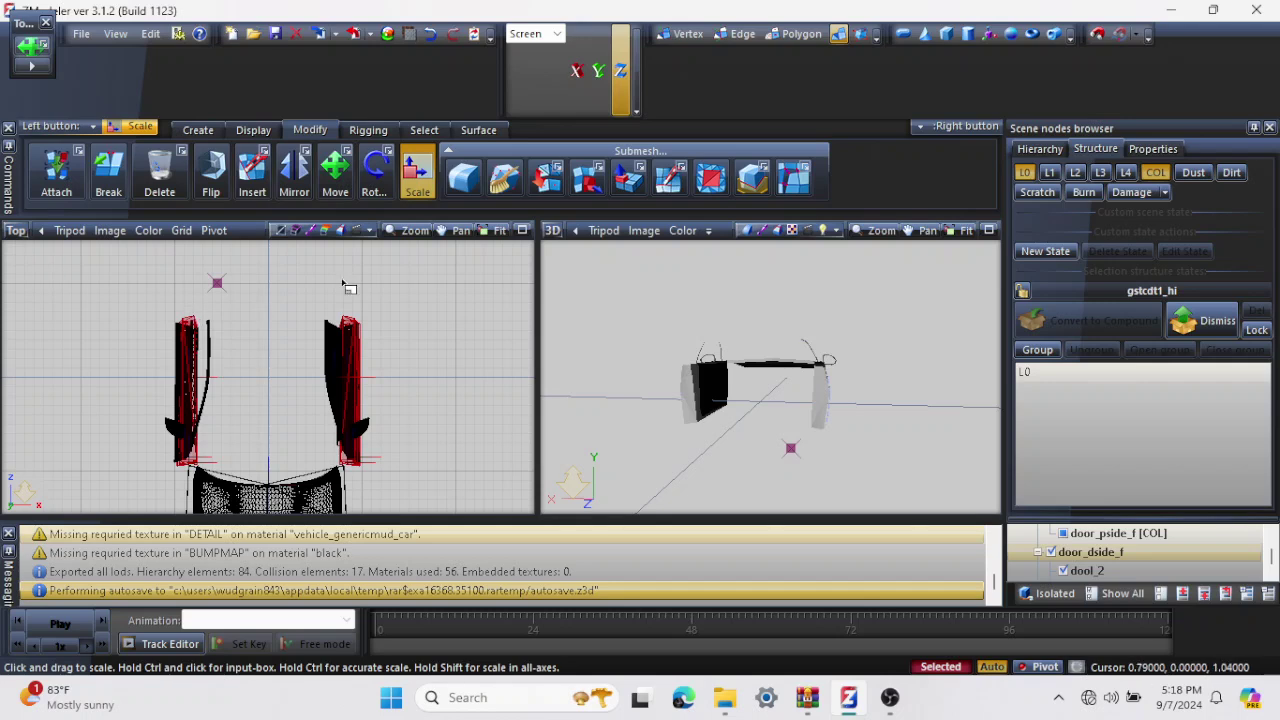
middle_drag(704, 390, 786, 395)
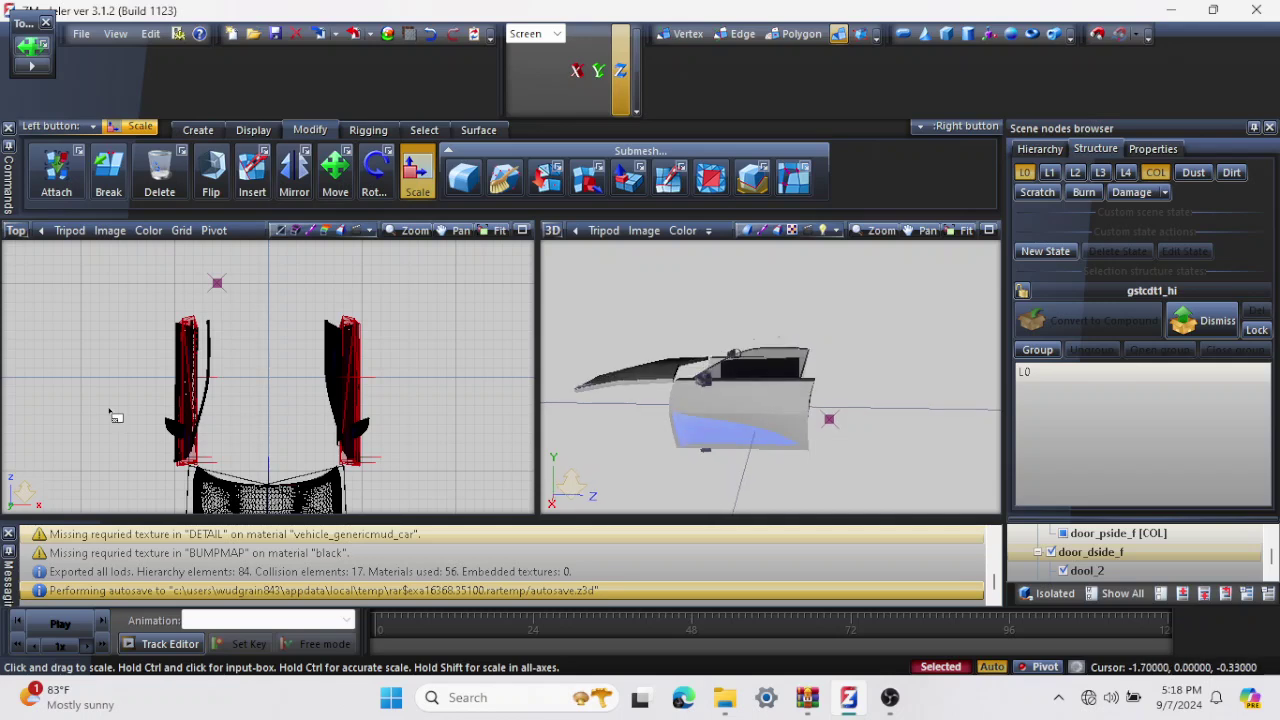
drag(109, 406, 133, 320)
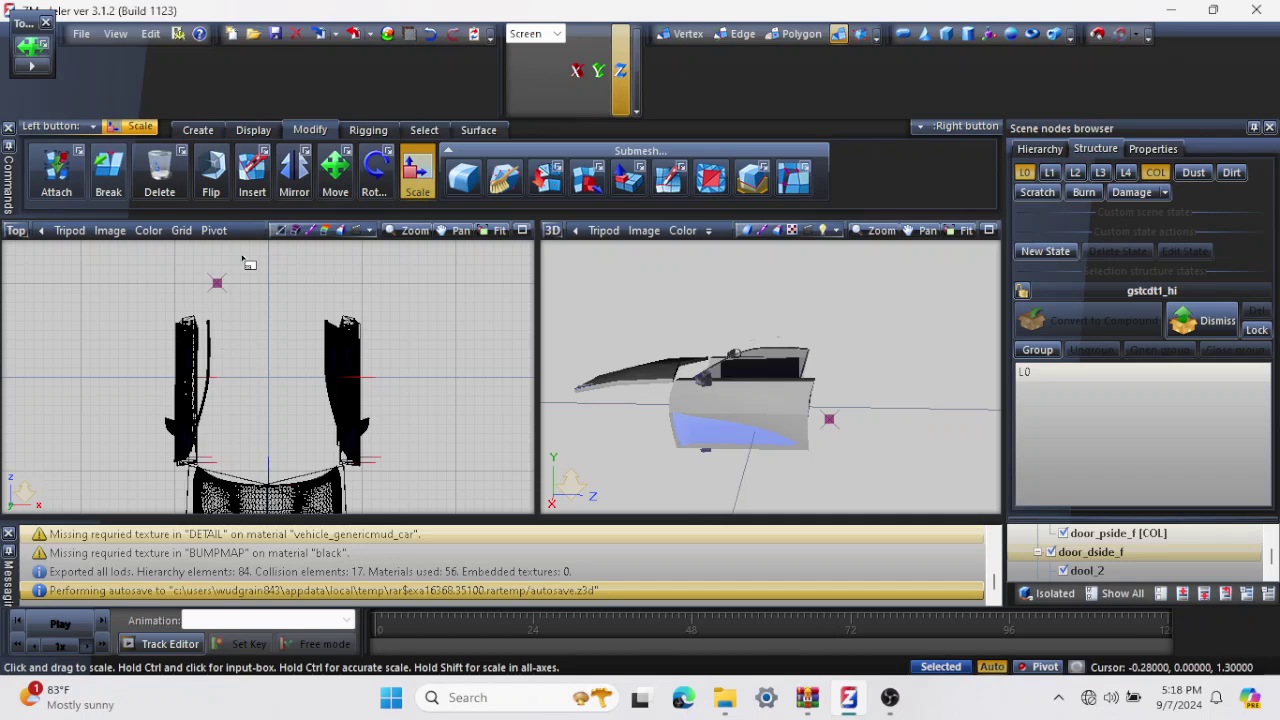
Restrict transforms to the X axis, try scaling the door_pside_f [COL] mesh, and undo the scaling.
click(582, 62)
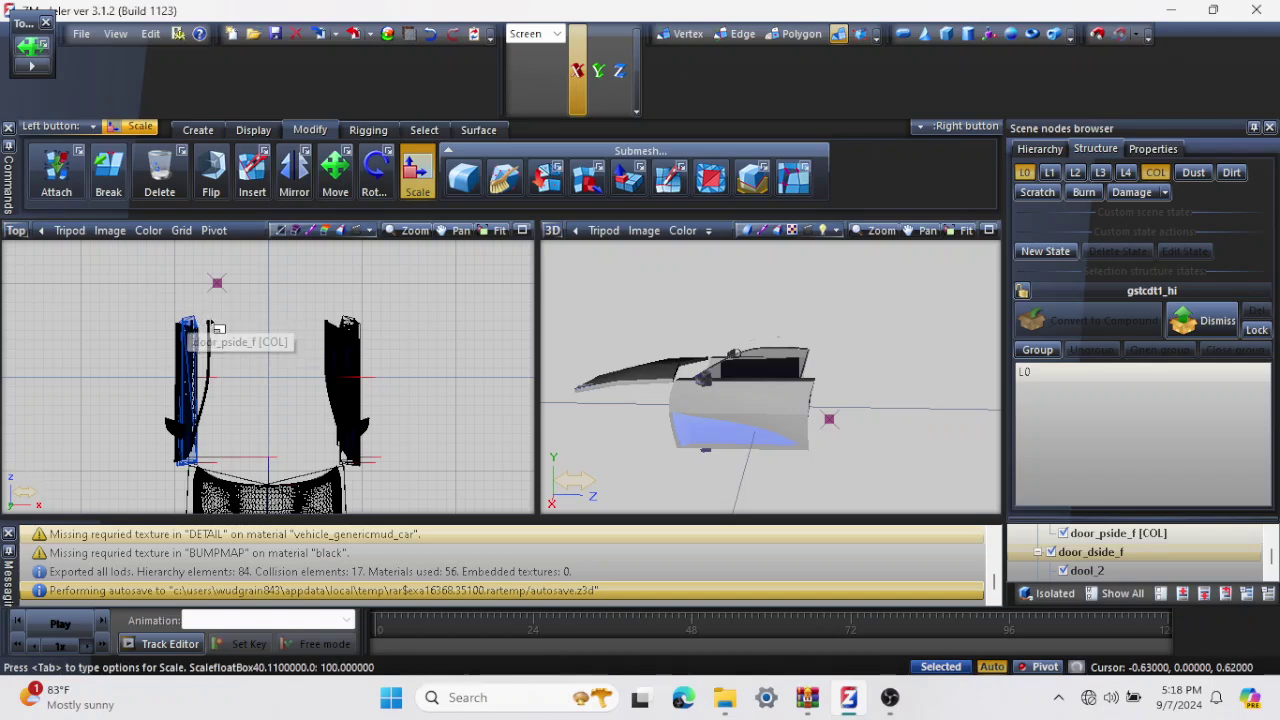
drag(229, 323, 180, 290)
click(430, 35)
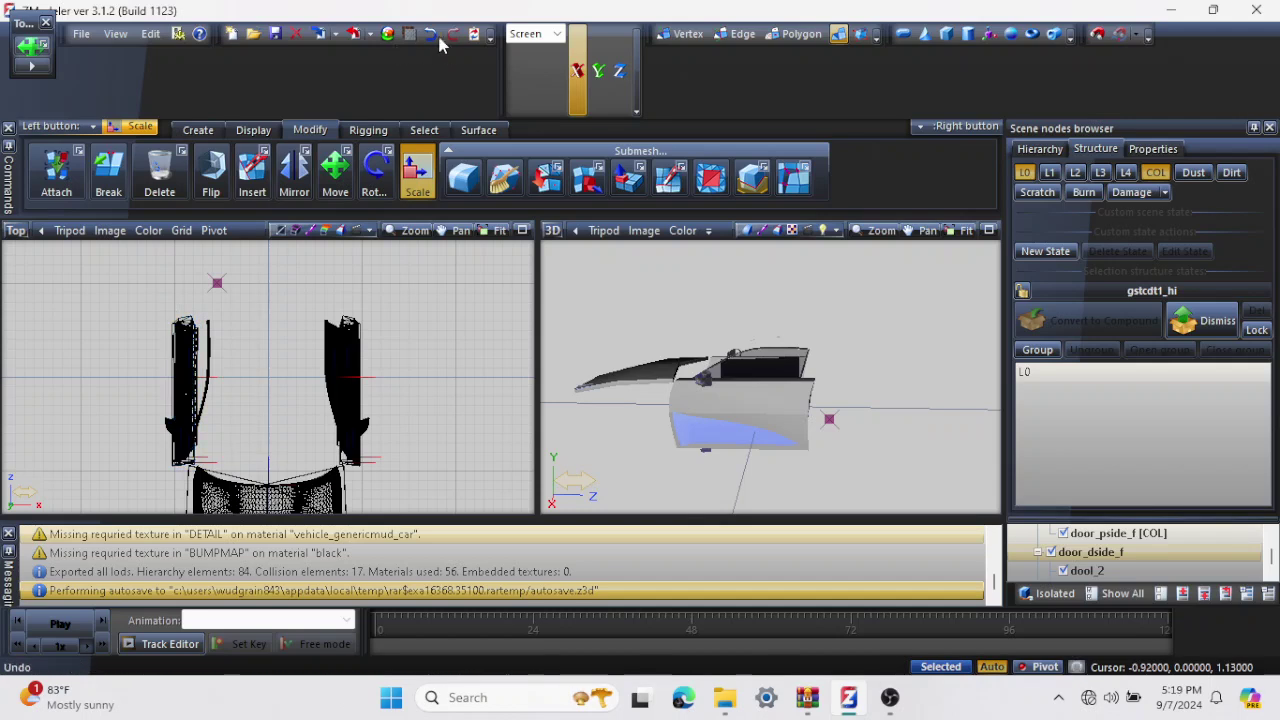
Move the door_pside_f [COL] mesh outward along the X axis in the Top view until it covers the door's outer surface.
click(338, 174)
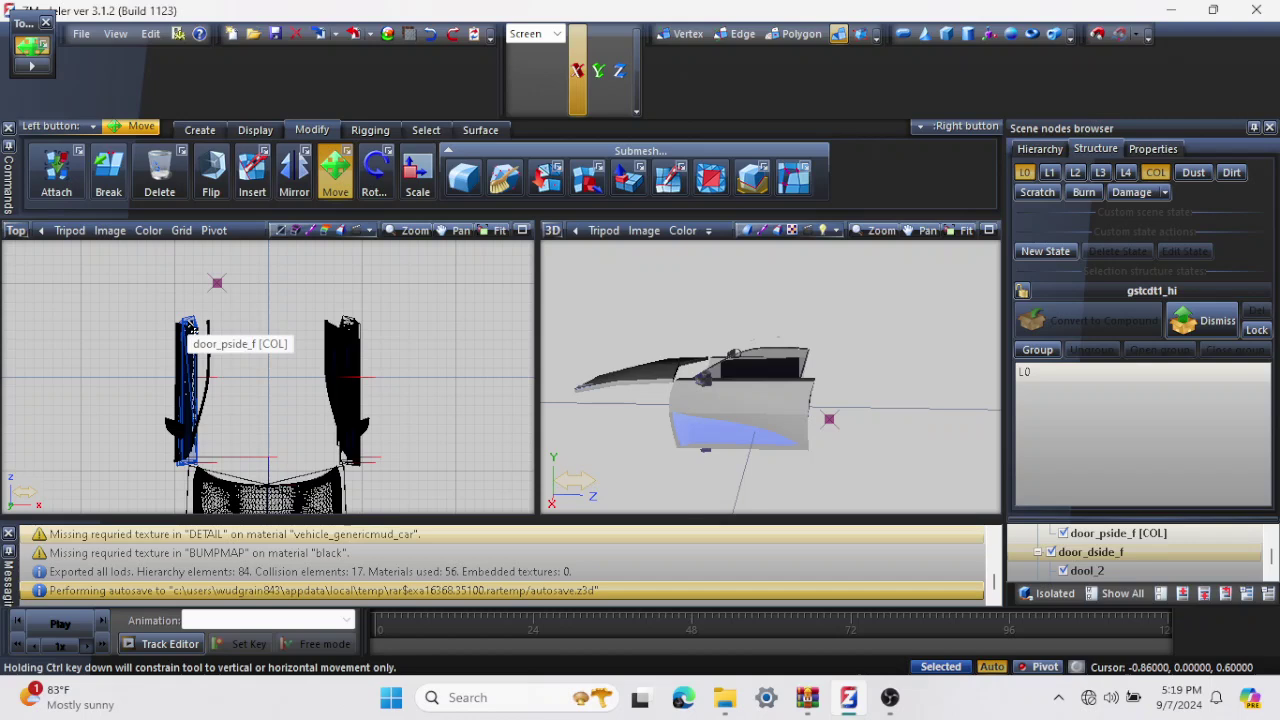
drag(197, 328, 185, 303)
click(236, 305)
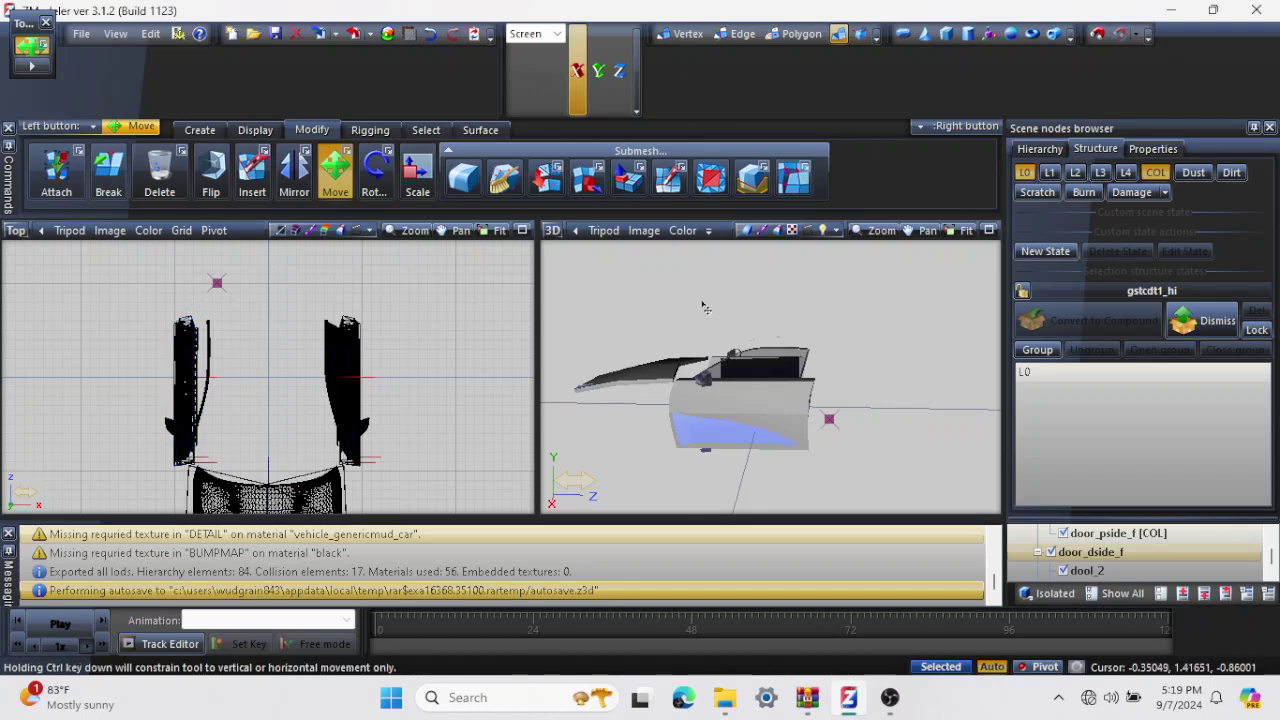
middle_drag(837, 337, 680, 334)
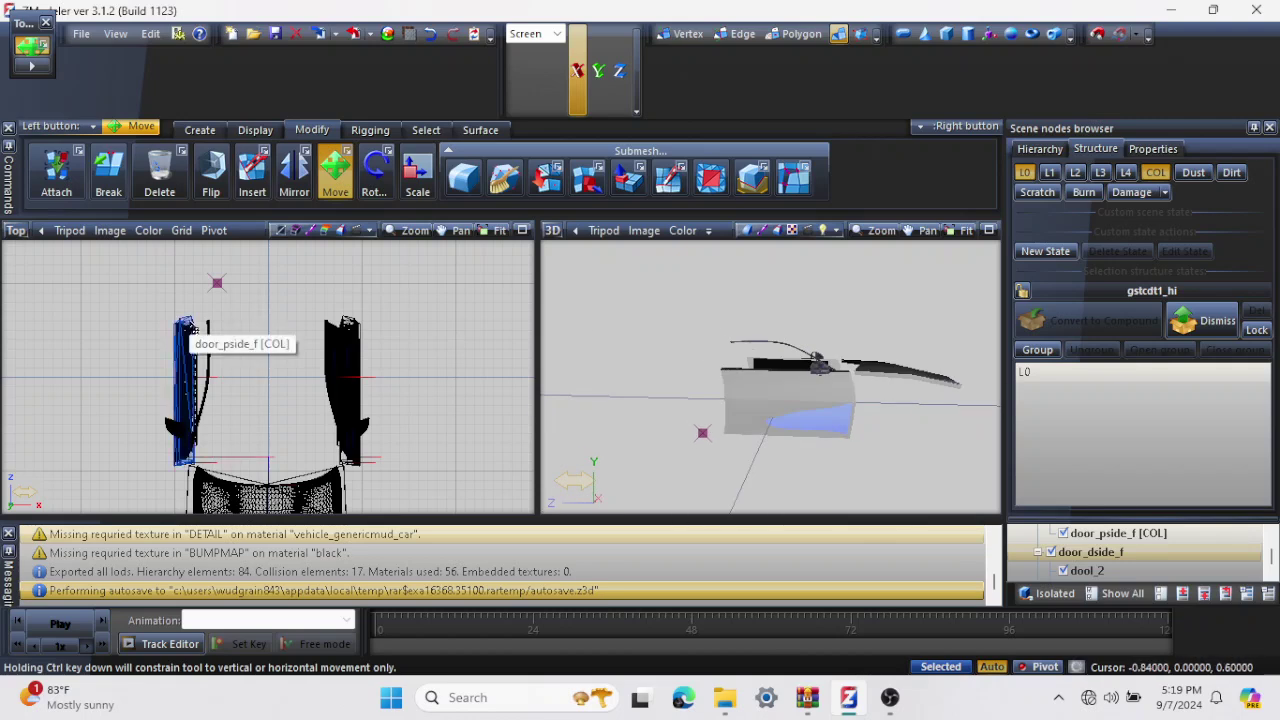
drag(193, 325, 188, 316)
click(371, 322)
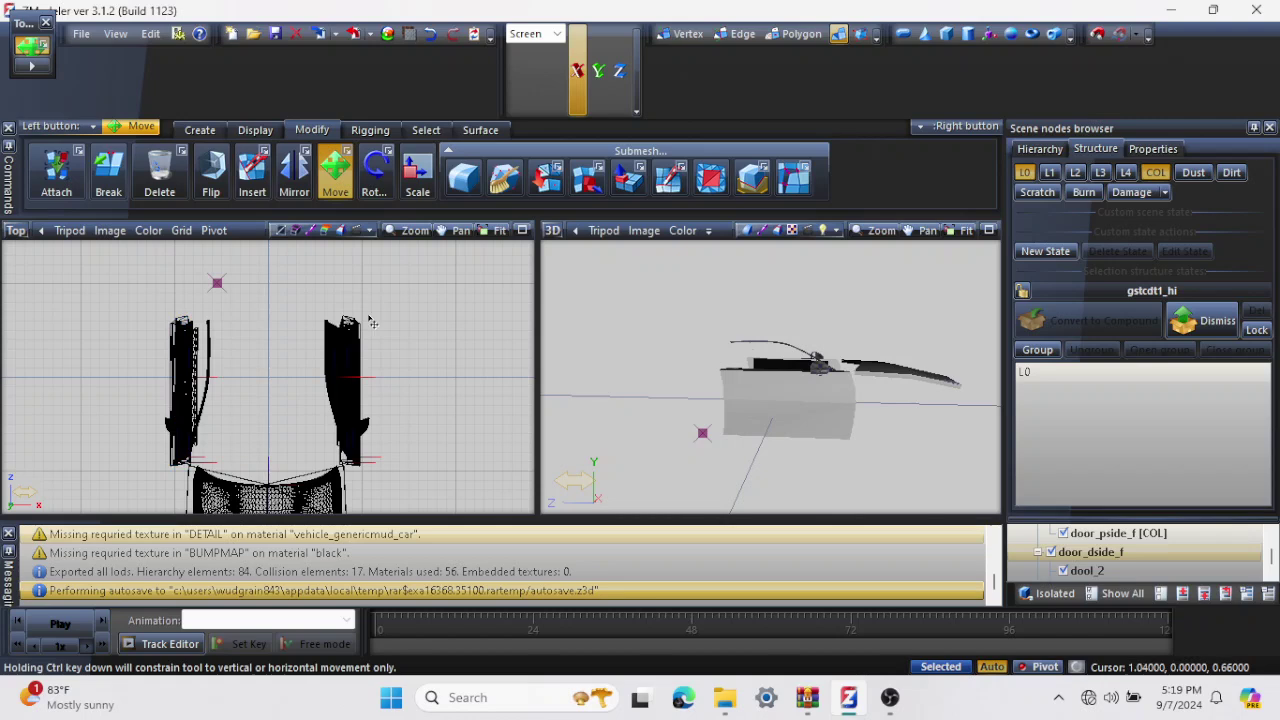
Nudge the door_dside_f [COL] mesh along the X axis in the Top view to match its door, and check it in 3D.
click(358, 330)
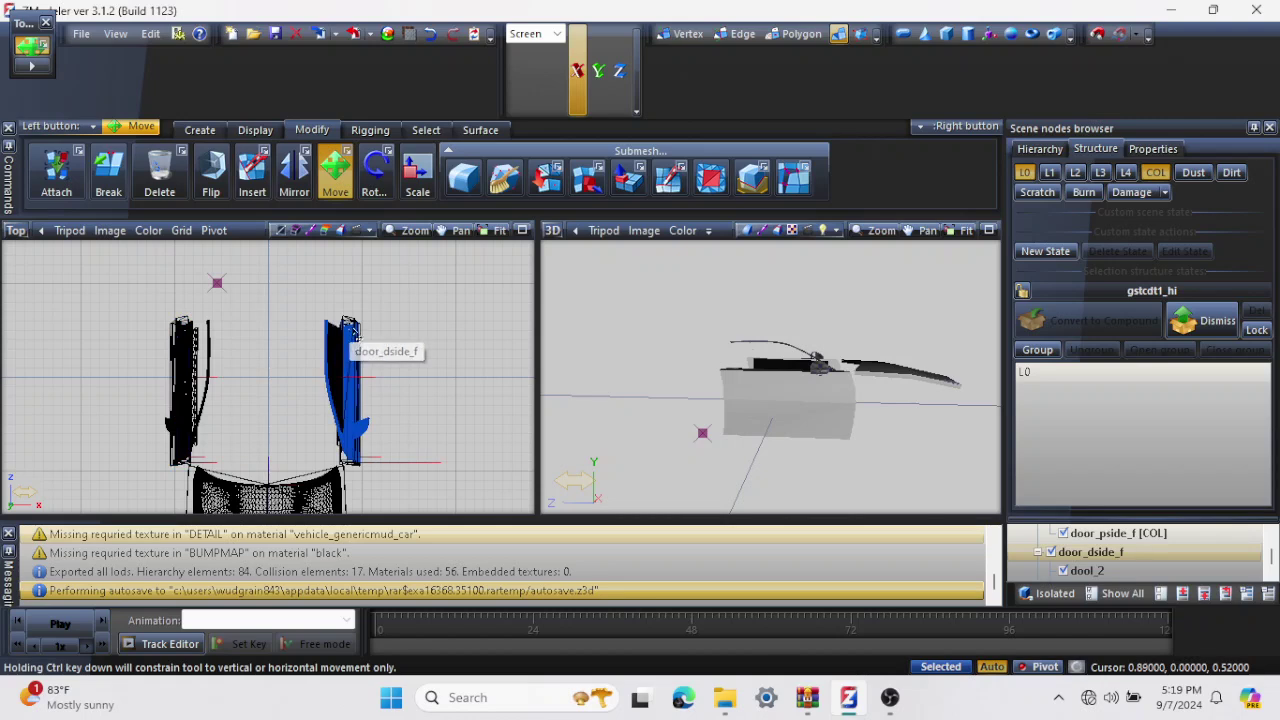
click(366, 333)
click(352, 333)
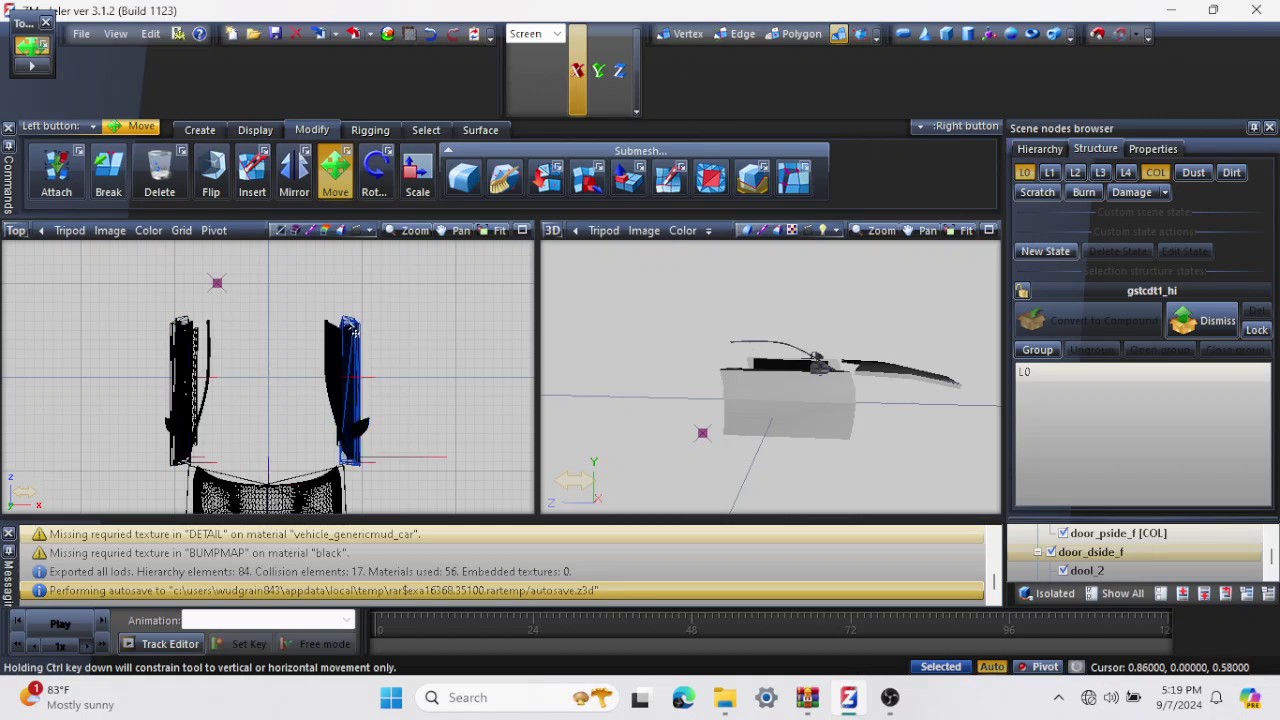
drag(352, 333, 351, 333)
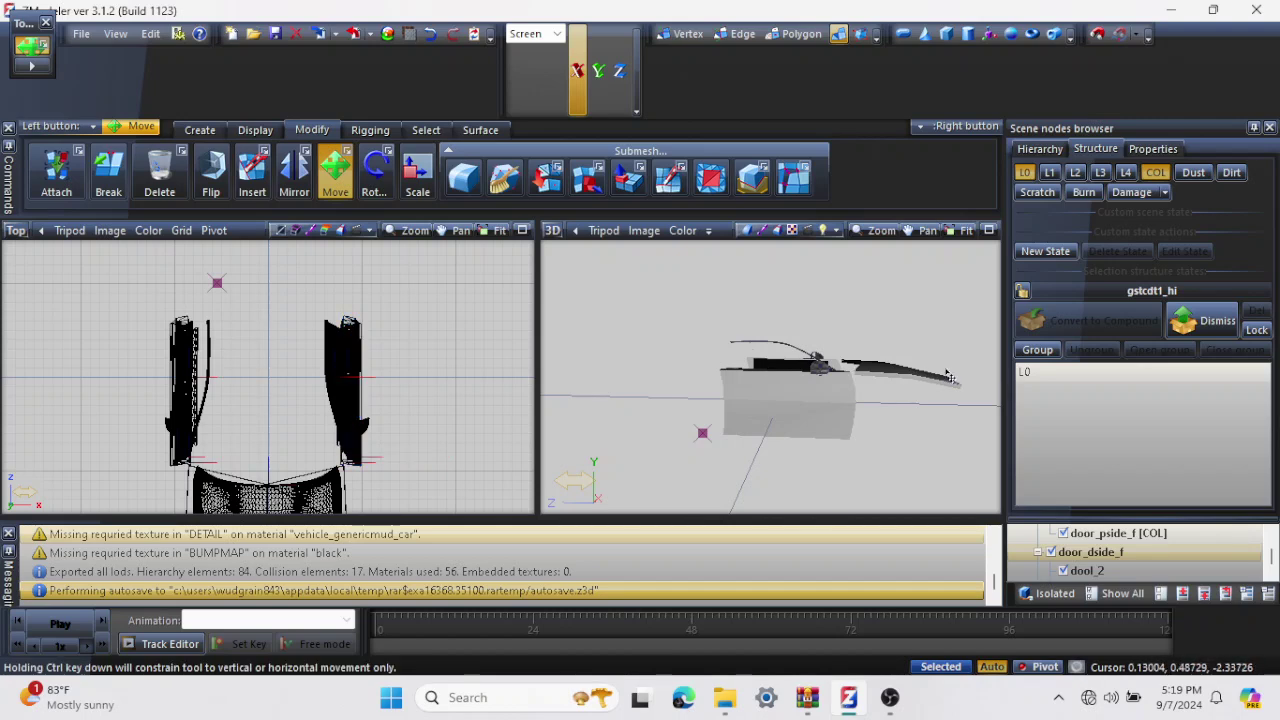
middle_drag(948, 376, 812, 376)
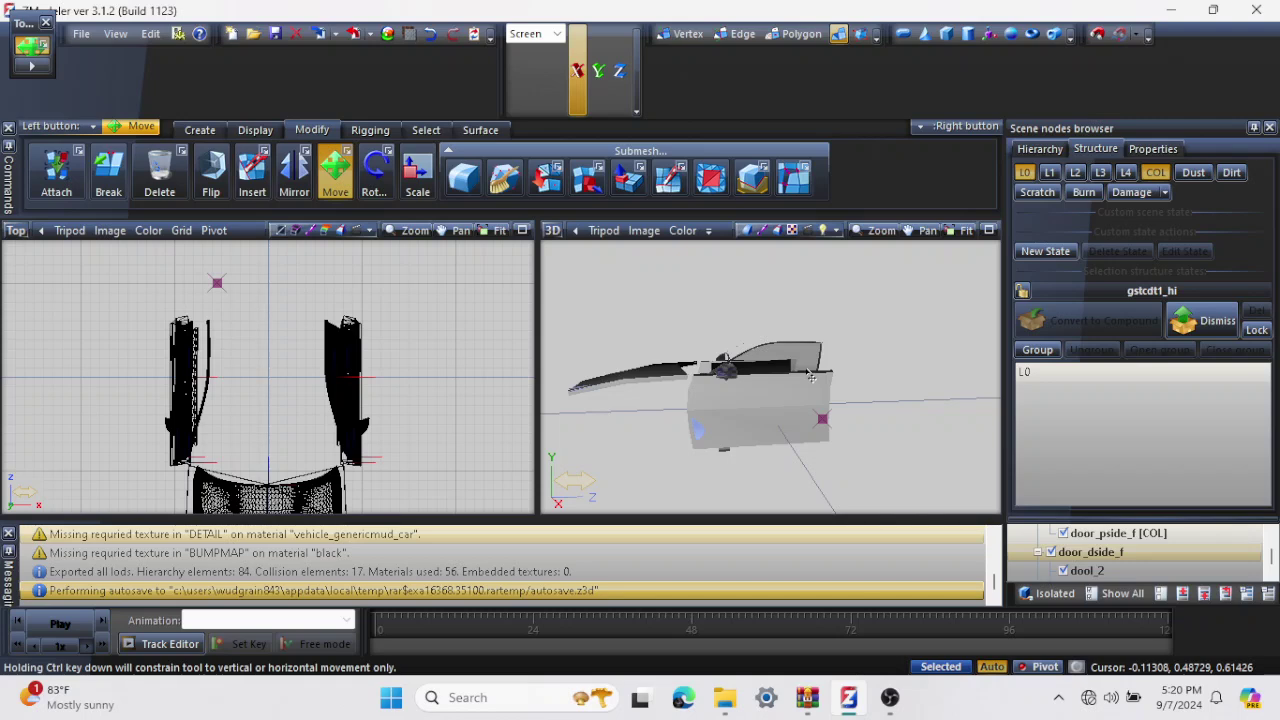
Change the Top viewport to the Left view and open door_dside_f for polygon-level editing near the piece hanging below the door.
click(16, 232)
click(38, 300)
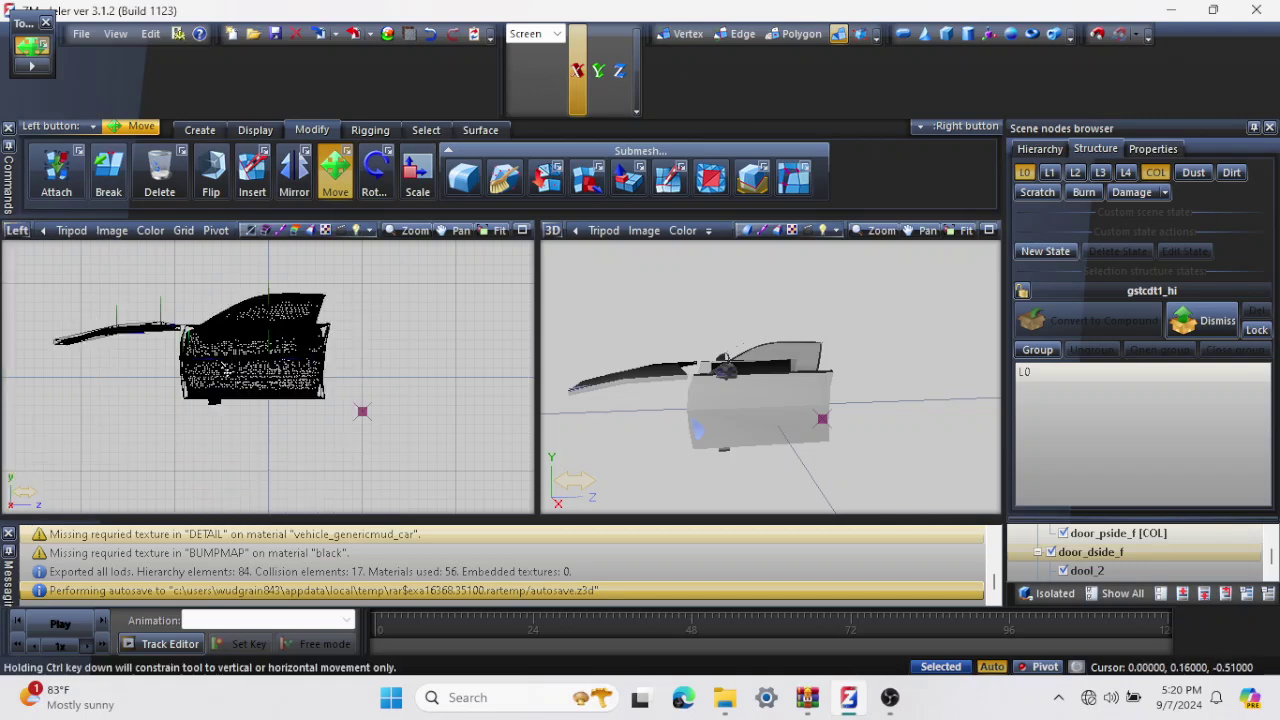
click(412, 232)
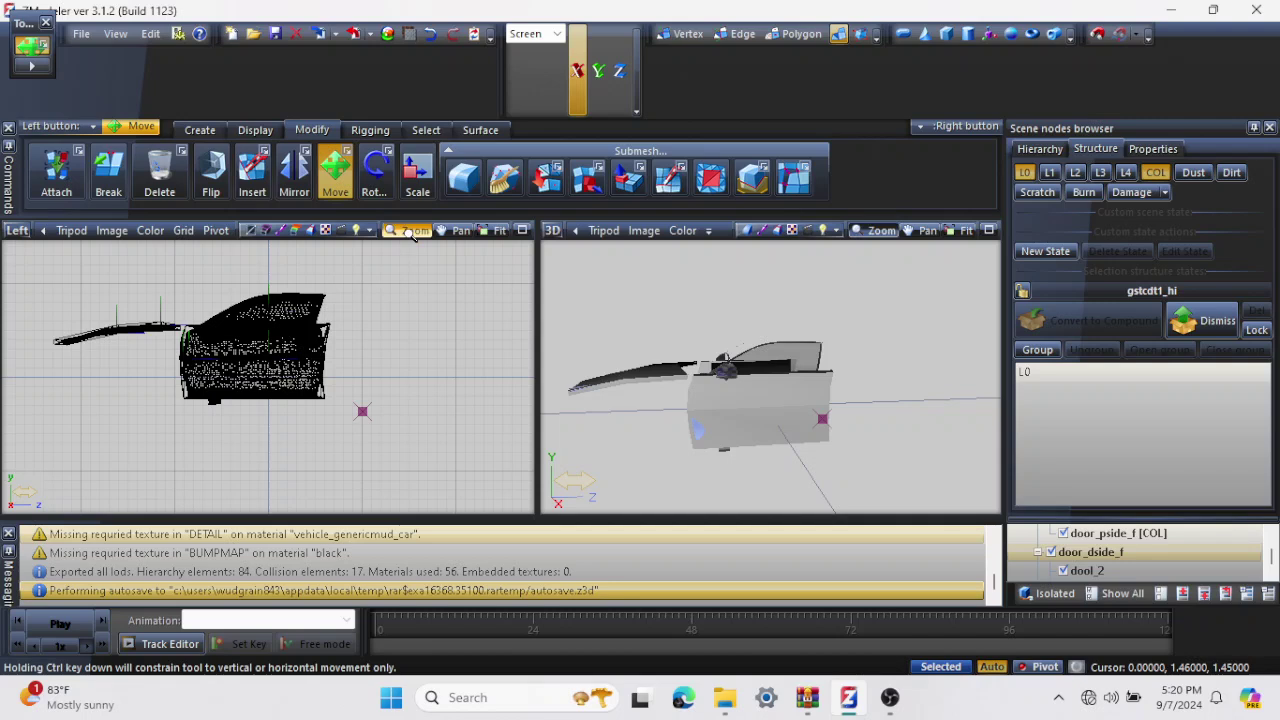
click(222, 417)
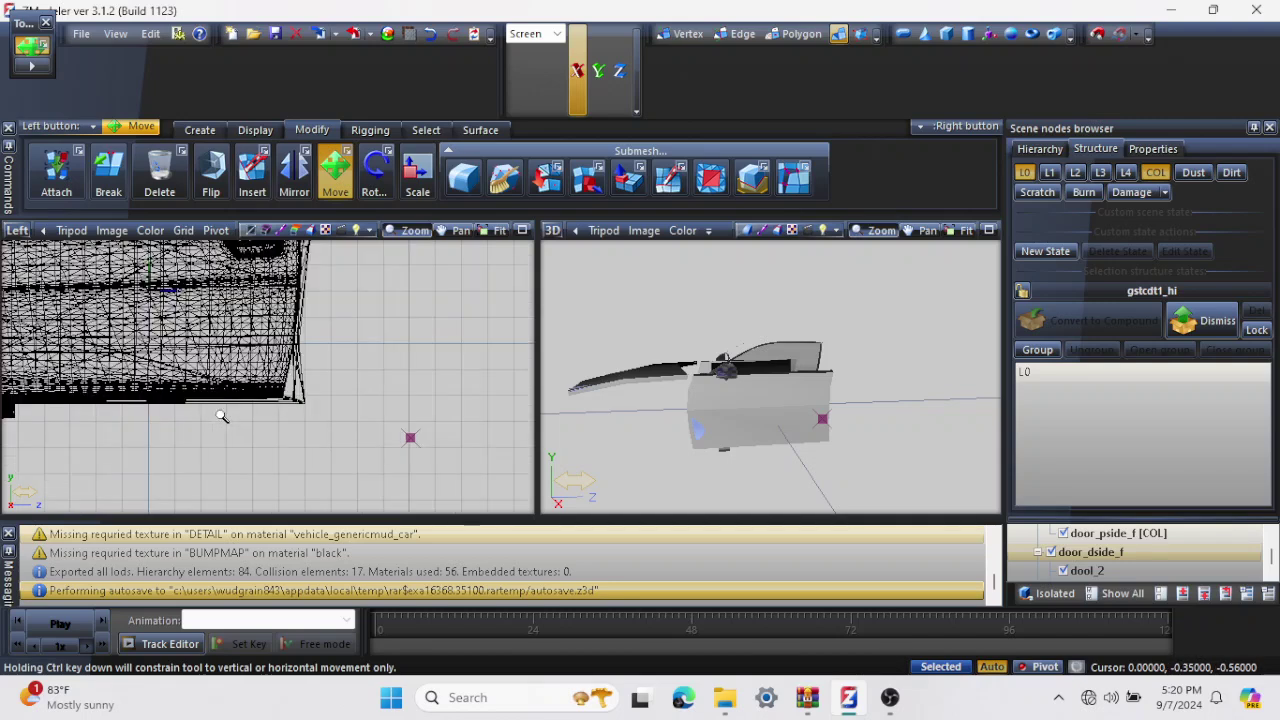
scroll(222, 417, down, 2)
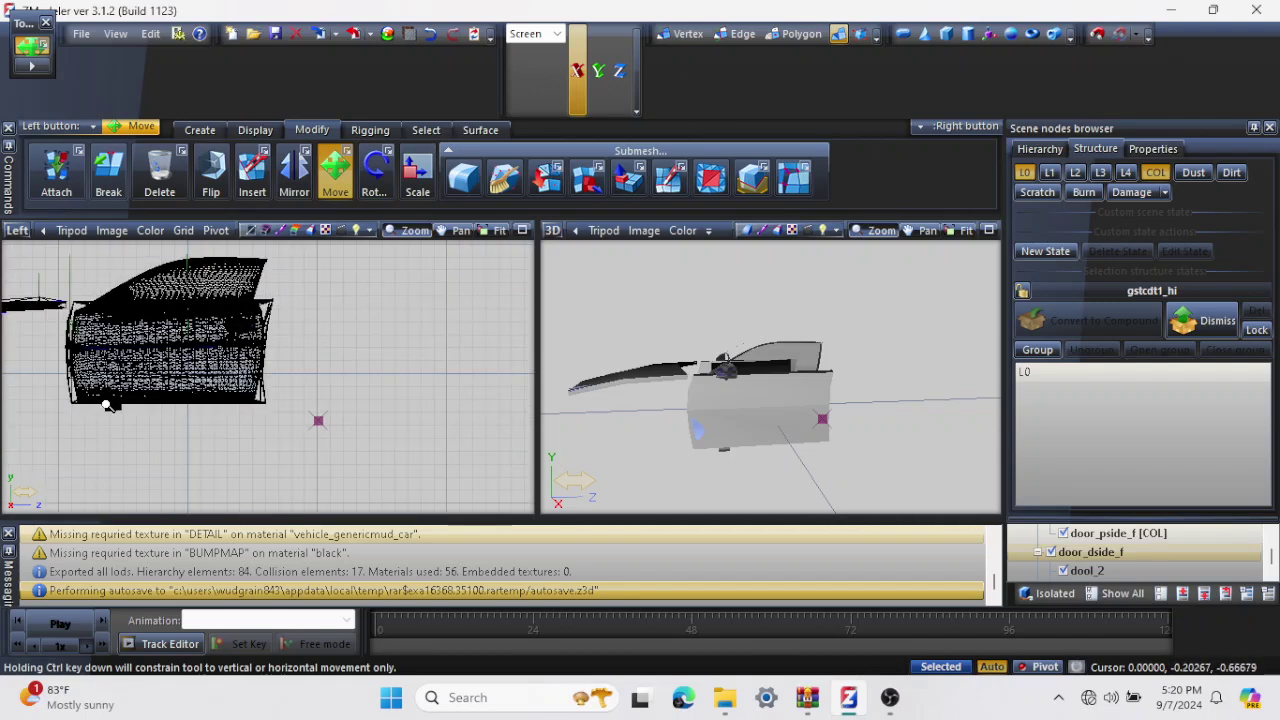
scroll(109, 405, up, 4)
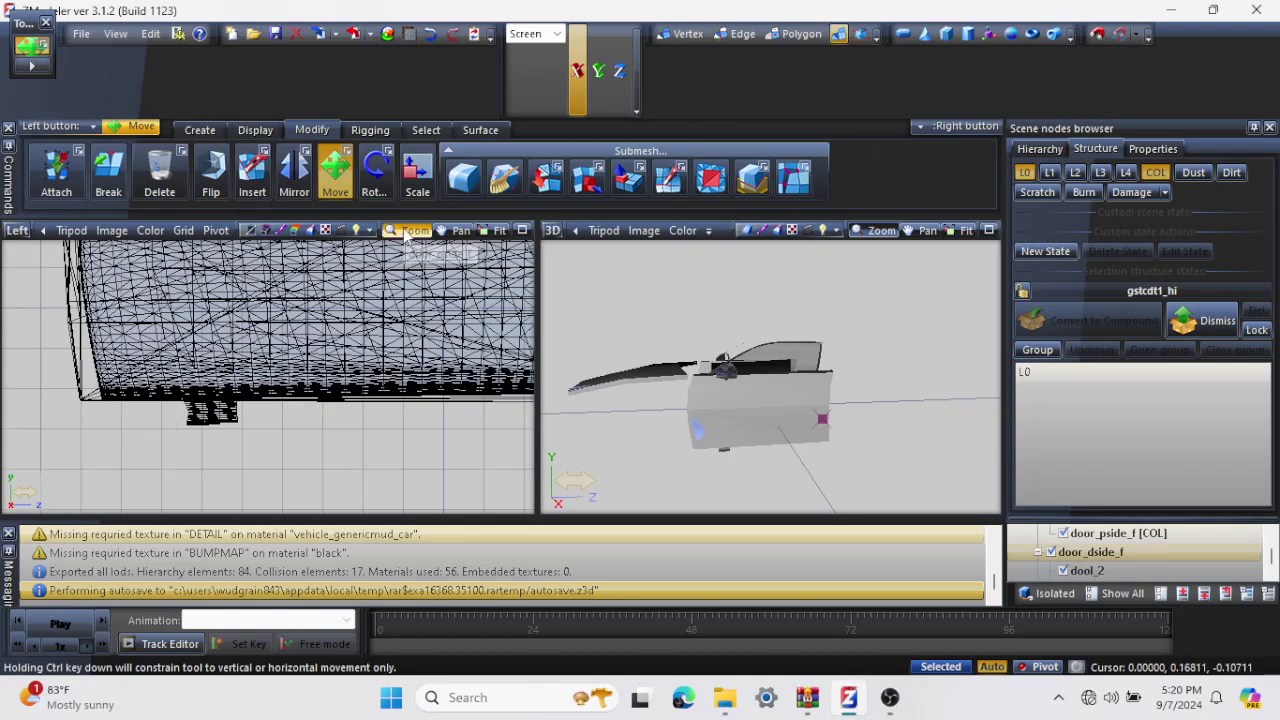
click(795, 34)
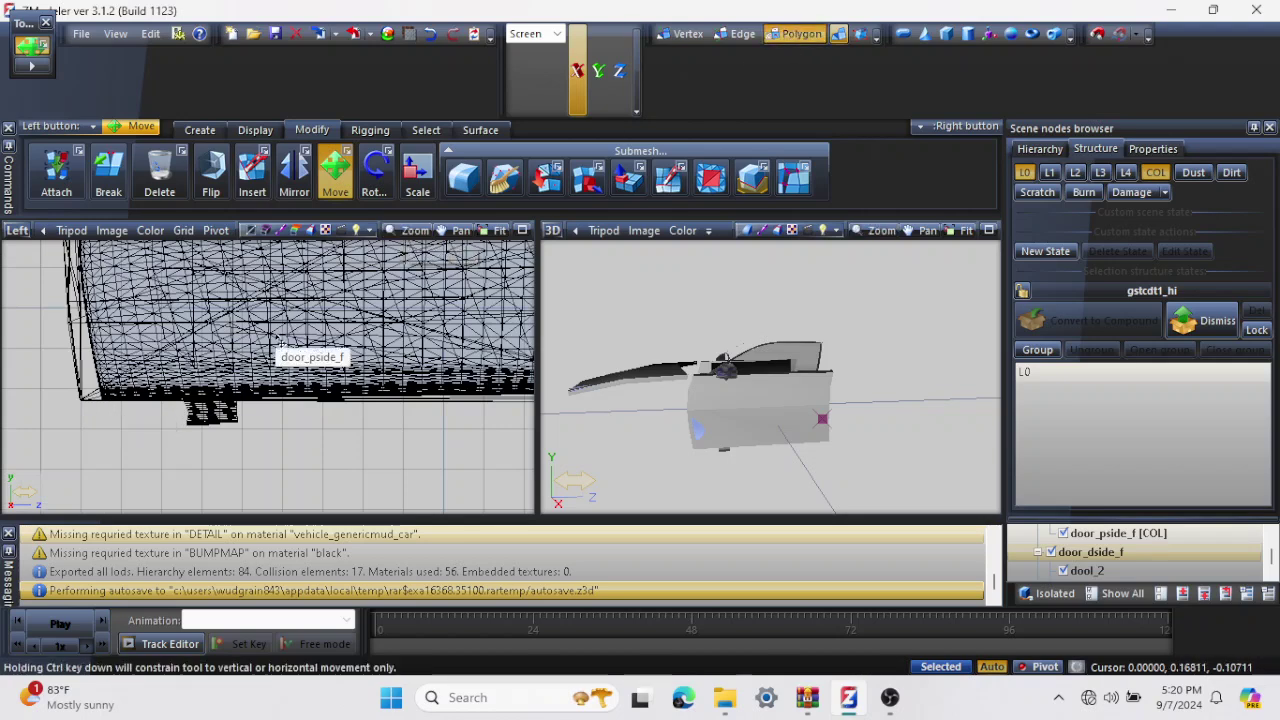
click(216, 426)
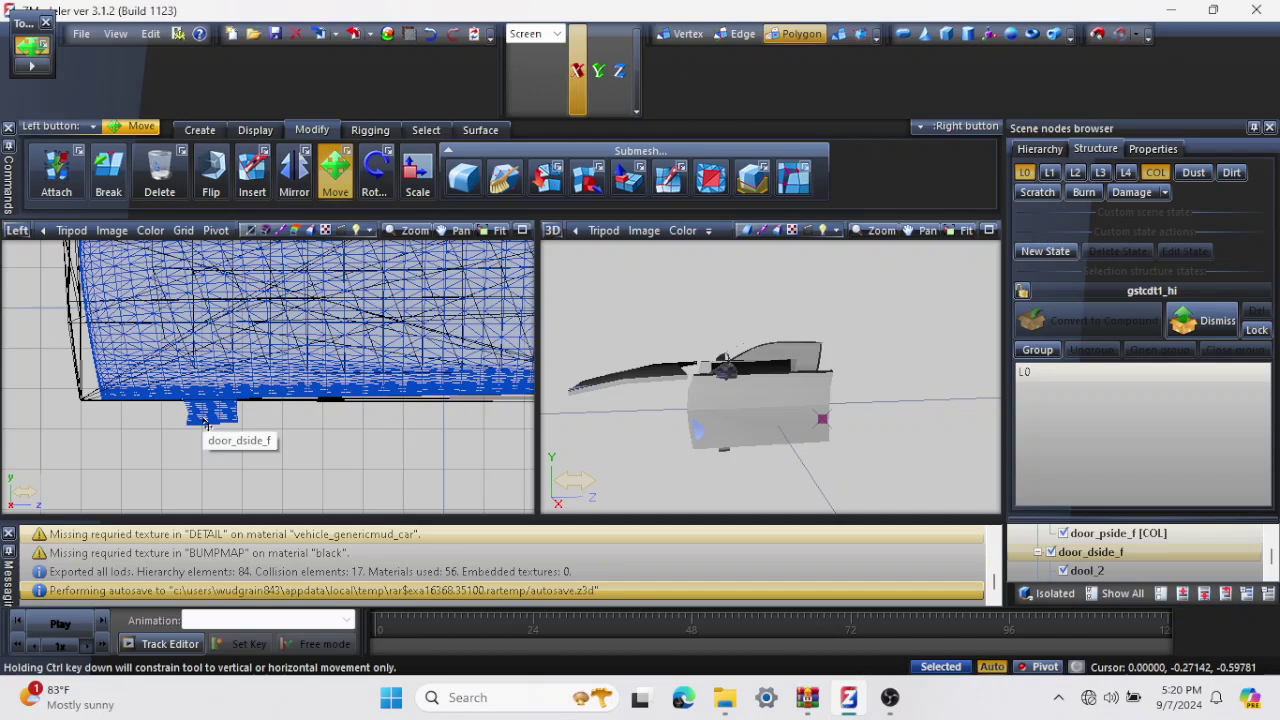
click(207, 425)
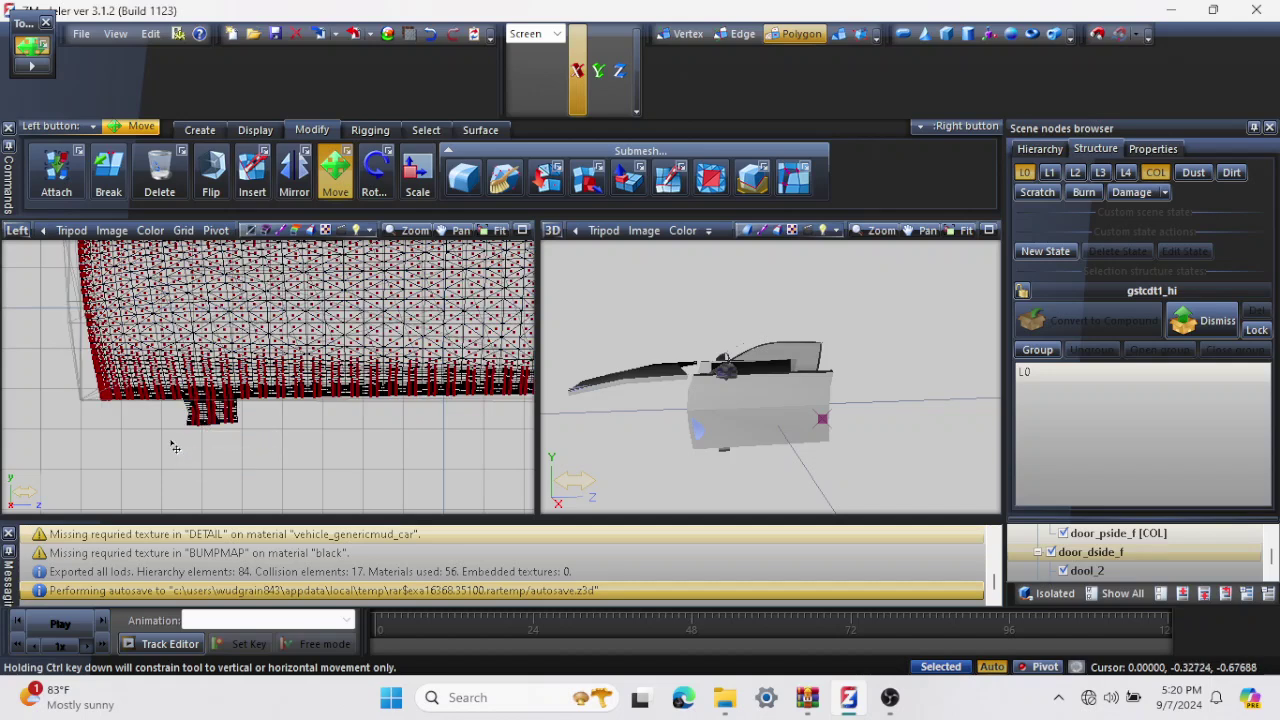
Try box-selecting the polygons of the piece hanging below door_dside_f, and undo the selection.
drag(172, 438, 245, 405)
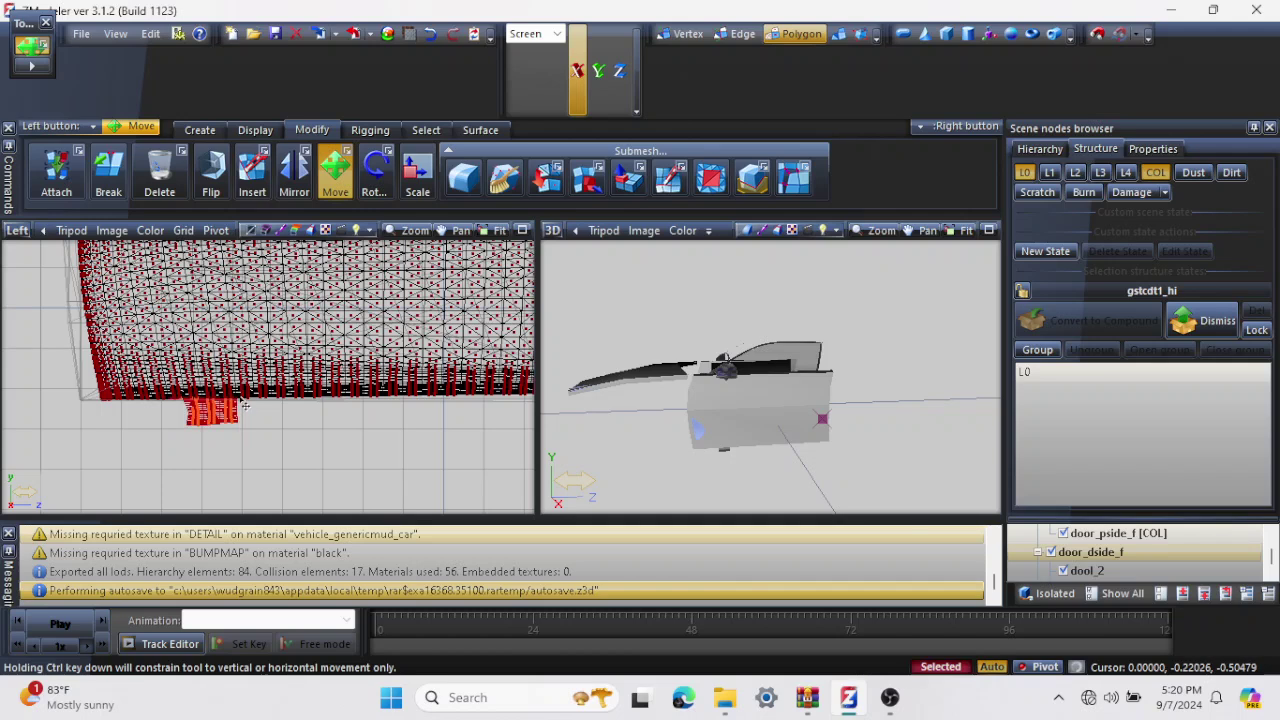
click(408, 230)
scroll(212, 410, up, 6)
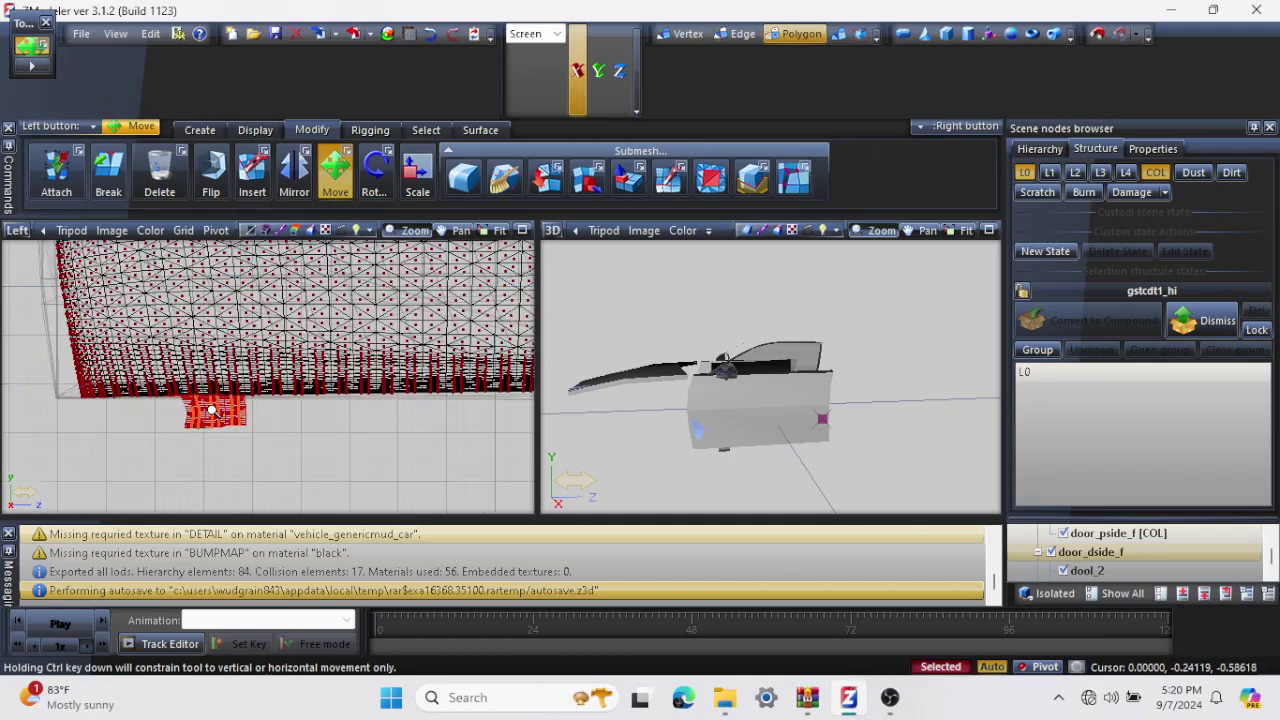
scroll(212, 410, up, 2)
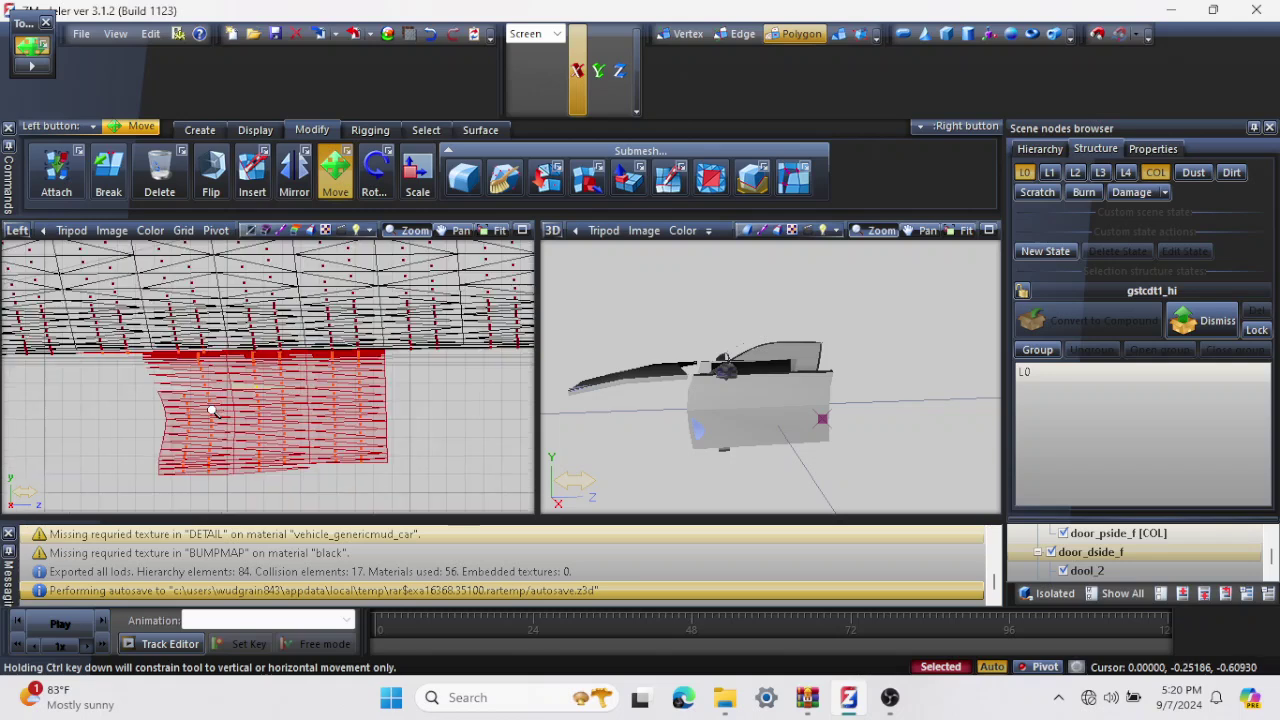
click(430, 35)
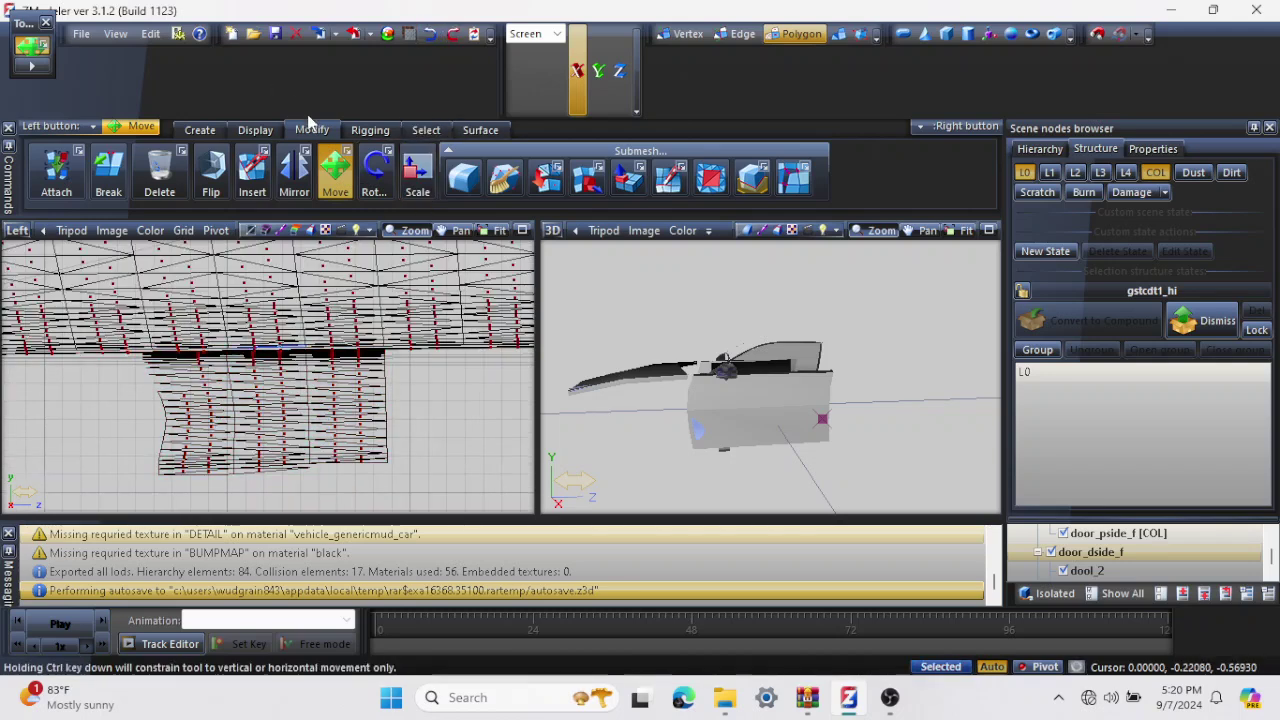
Select the upper and lower parts of the piece hanging below door_dside_f with the Separated selection tool.
click(370, 131)
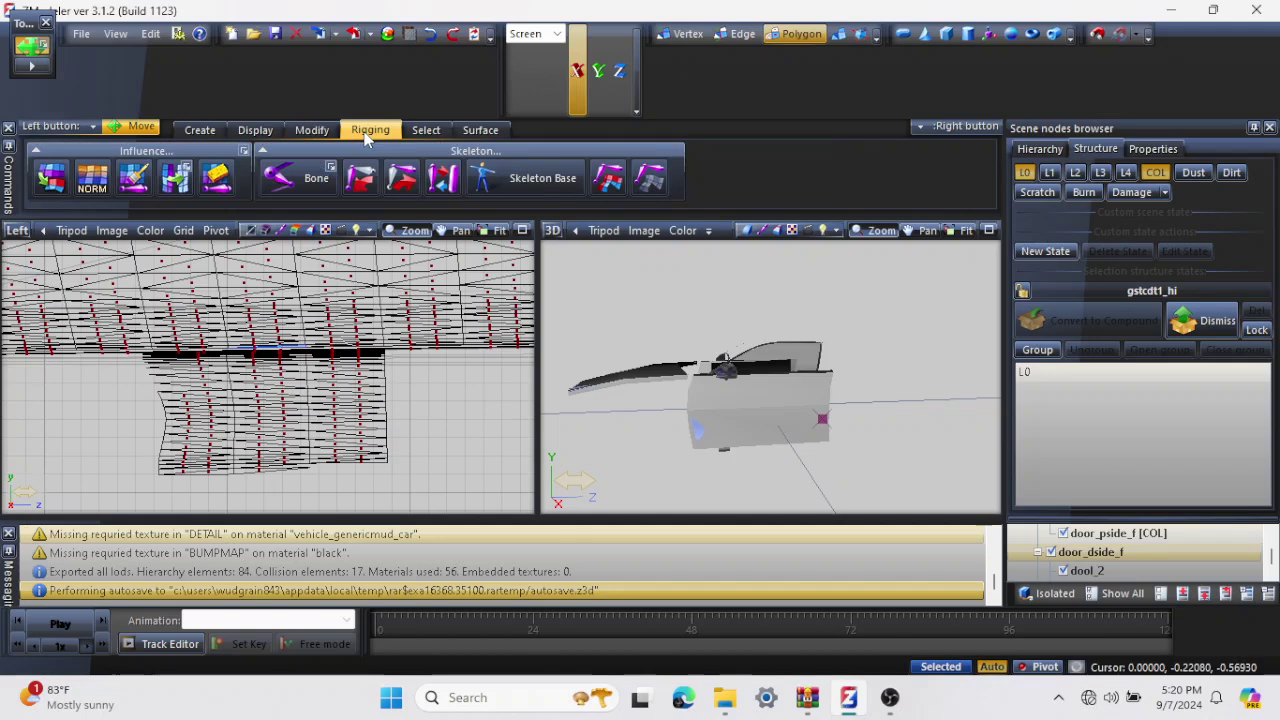
click(433, 133)
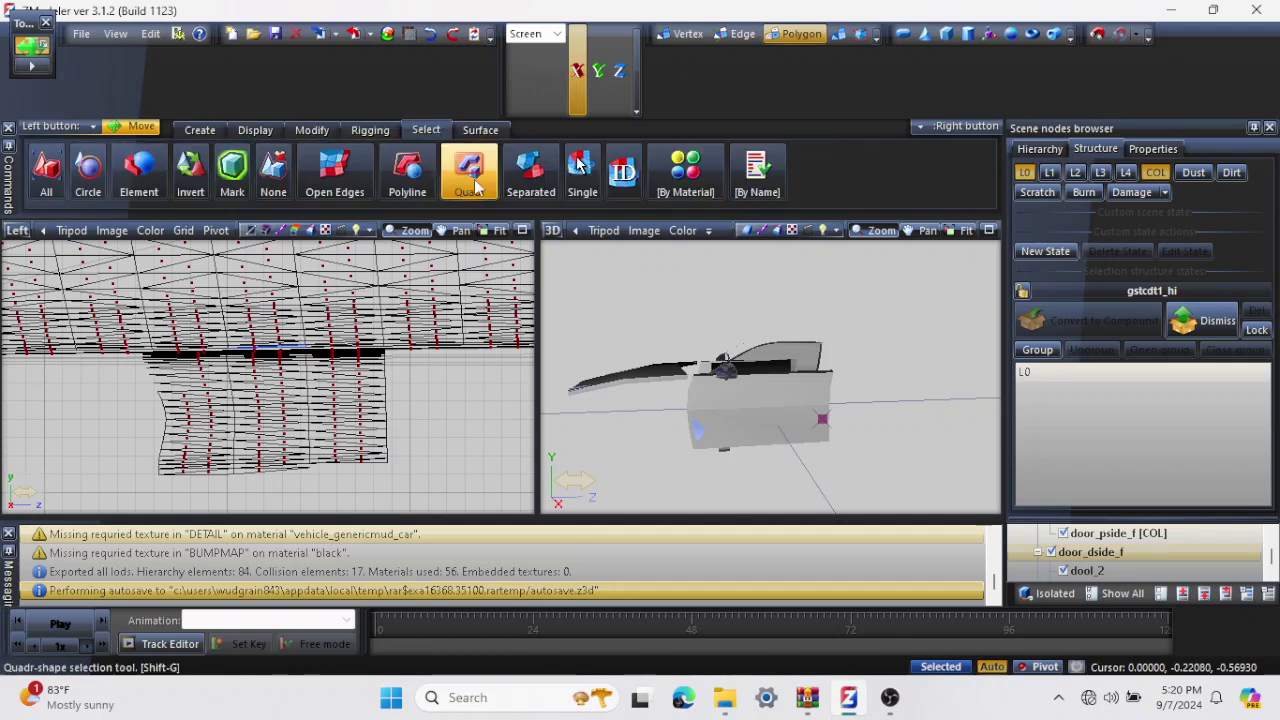
right_click(530, 170)
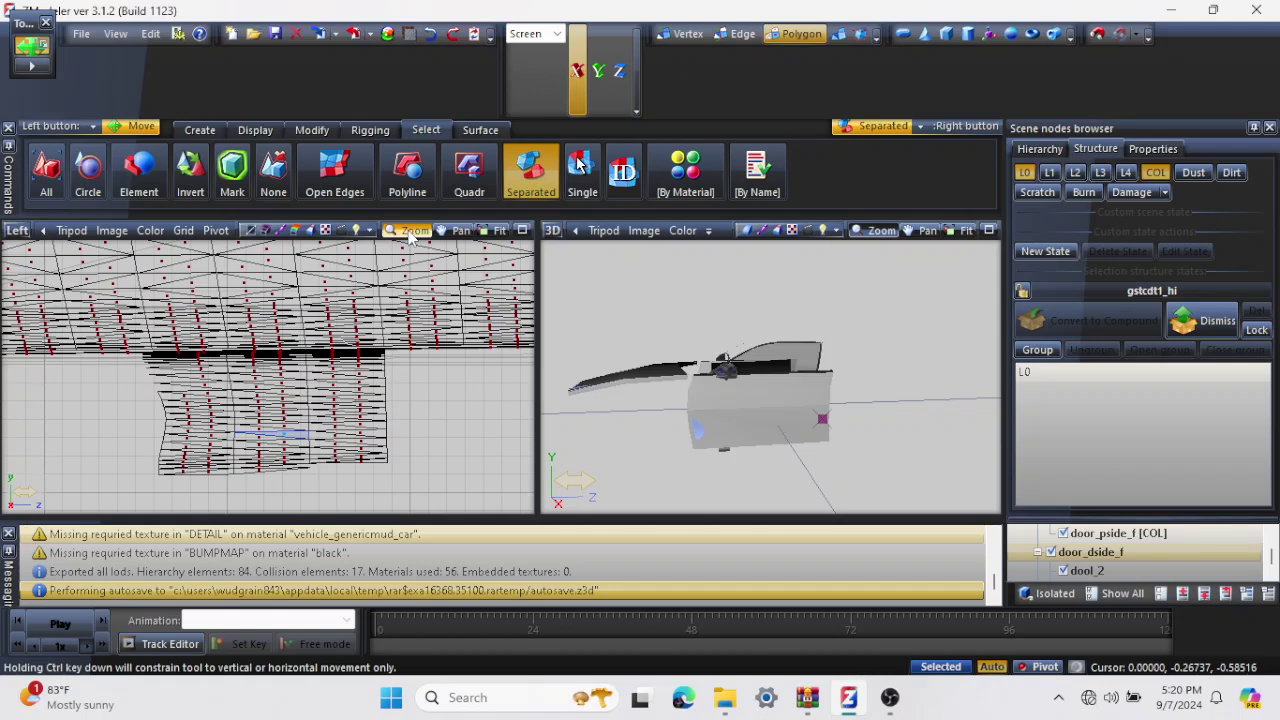
right_click(281, 408)
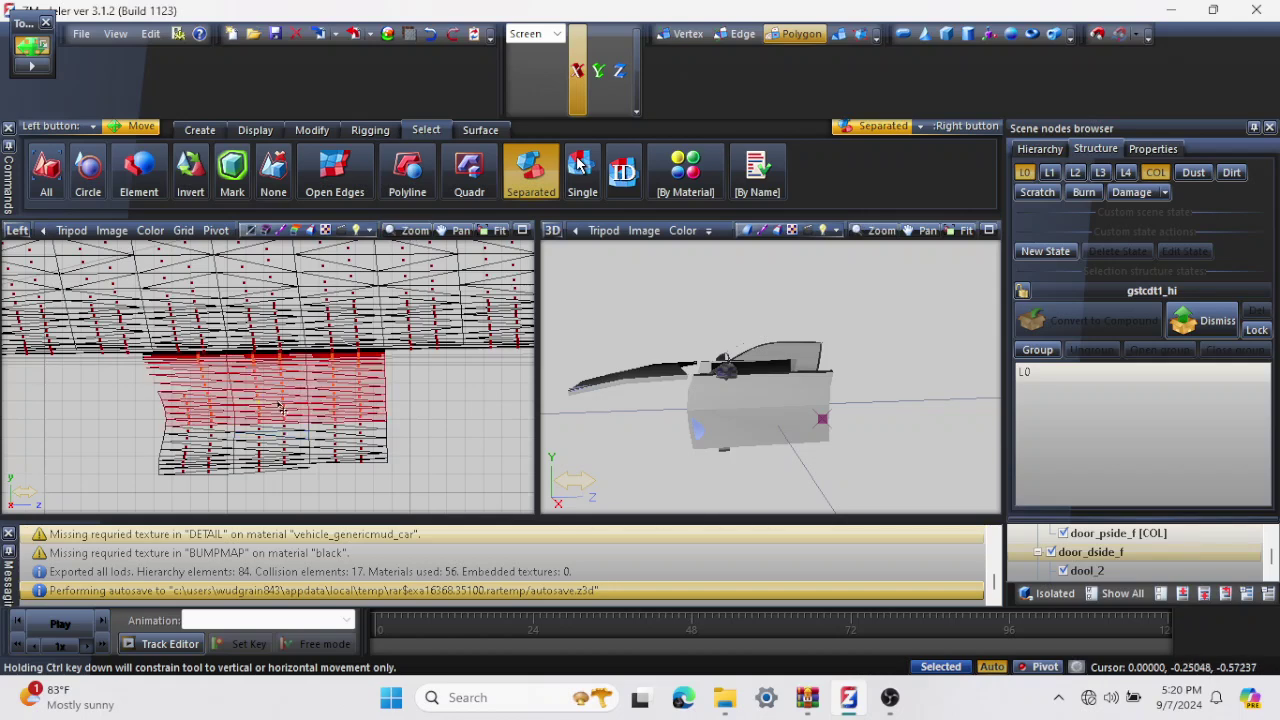
right_click(272, 455)
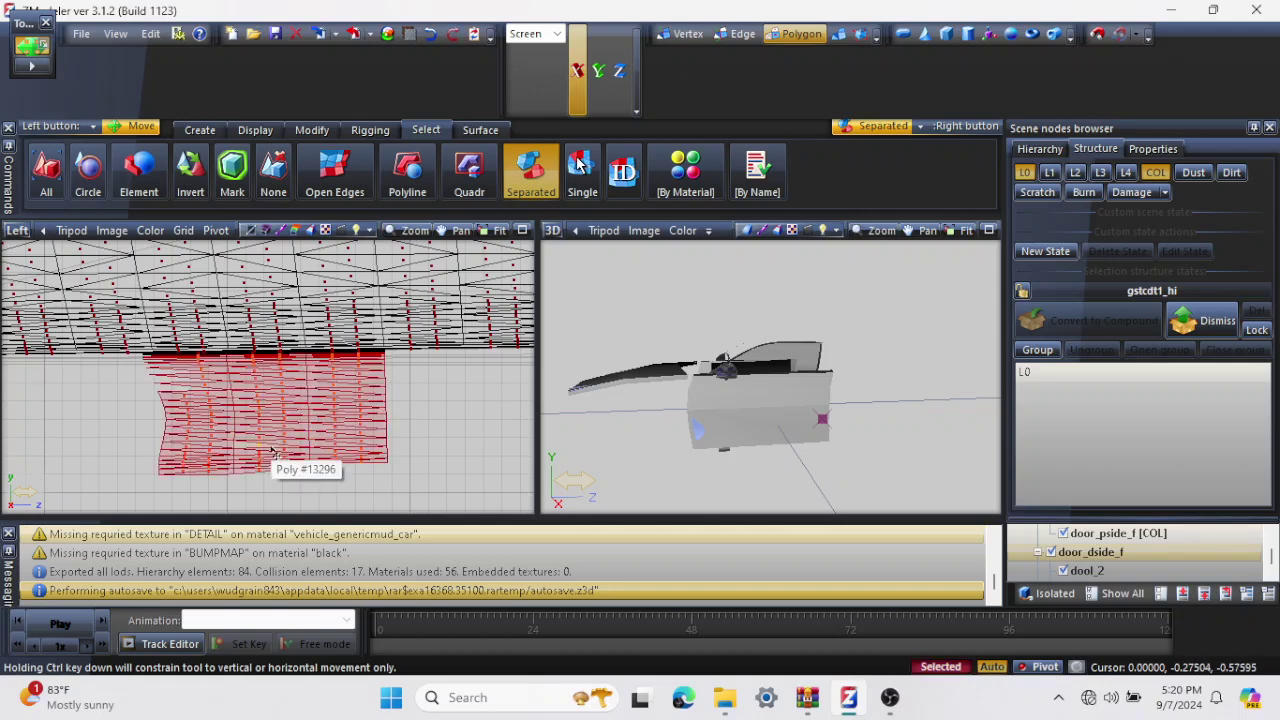
Try twice to add the polygons along door_dside_f's lower edge to the selection, undoing each attempt.
click(415, 231)
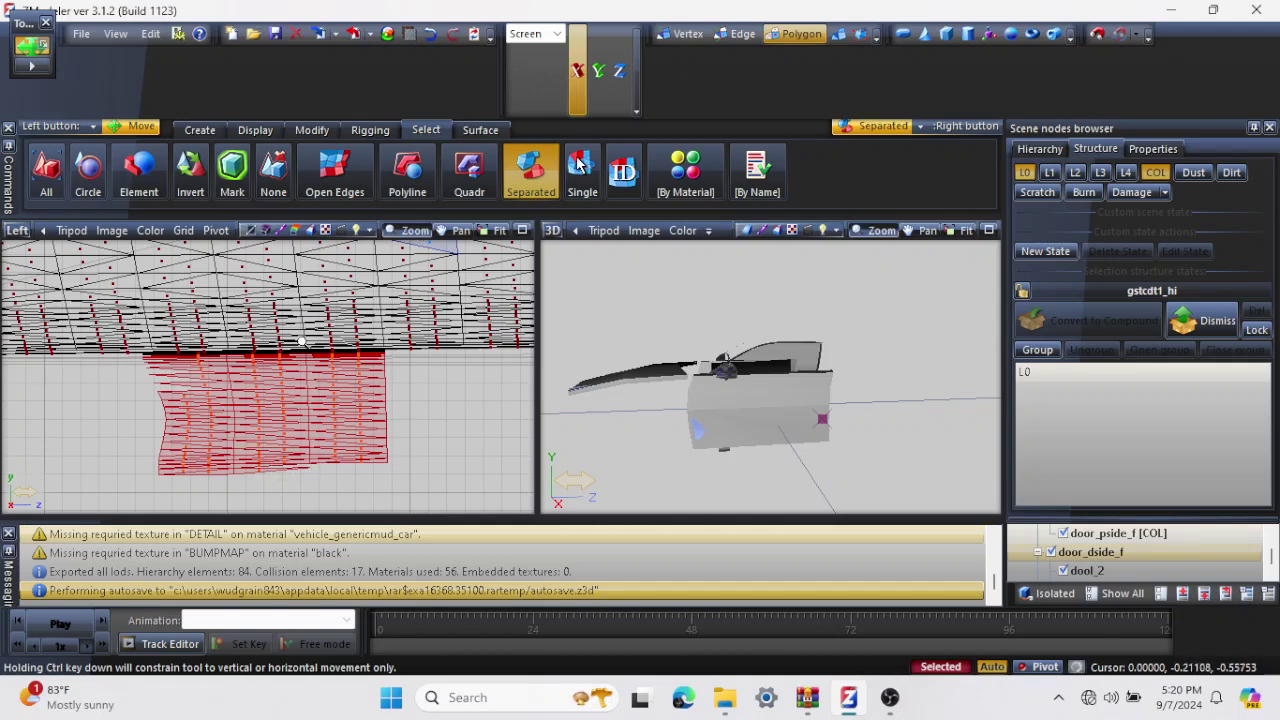
scroll(290, 357, up, 5)
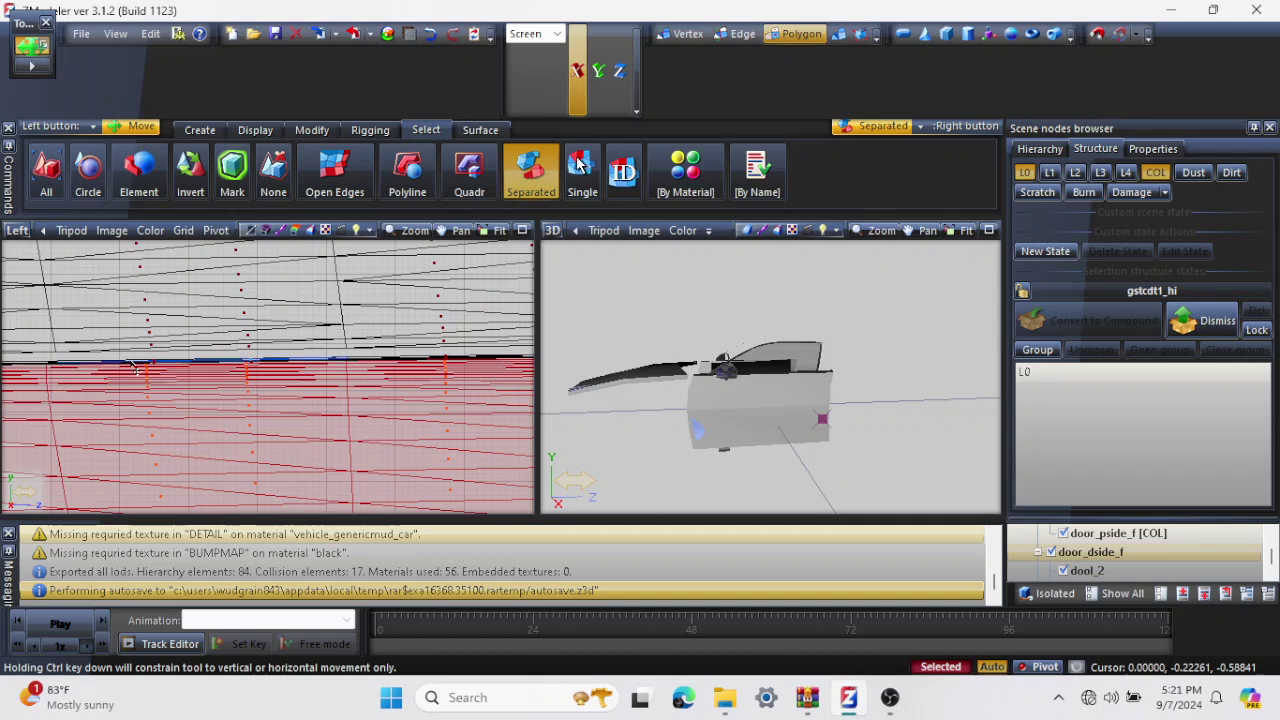
click(130, 362)
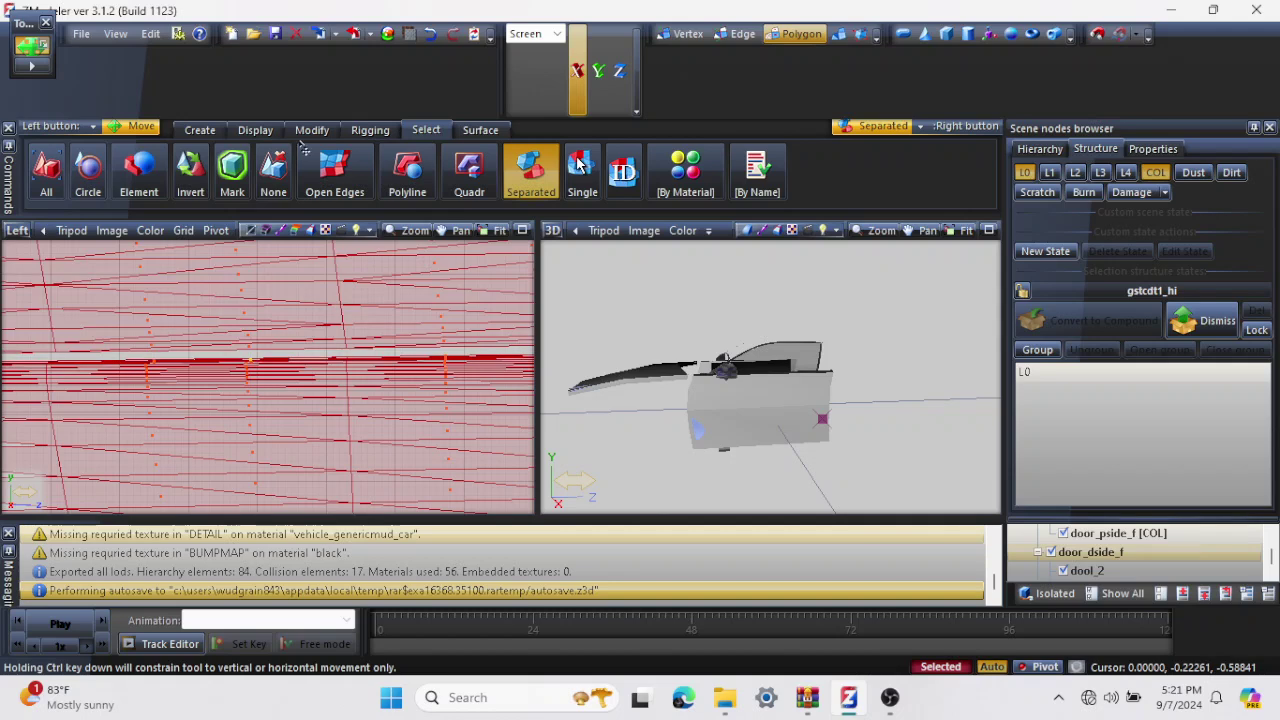
click(431, 34)
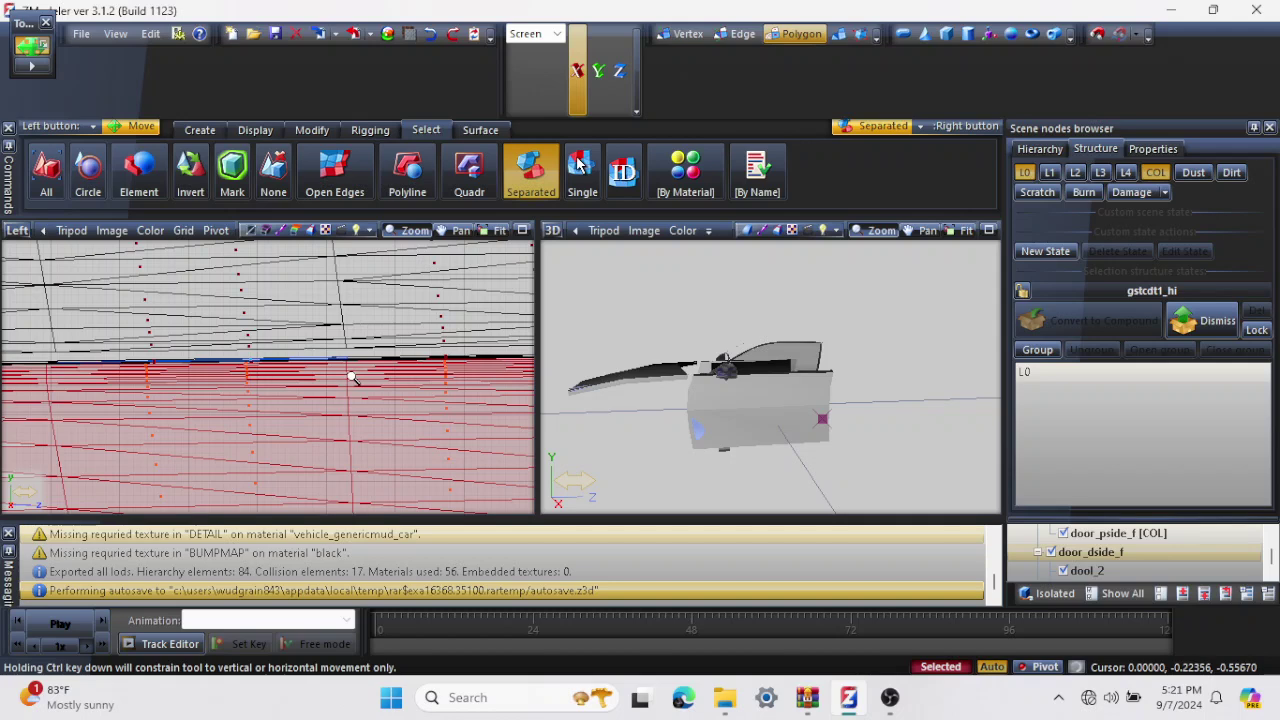
scroll(352, 377, up, 5)
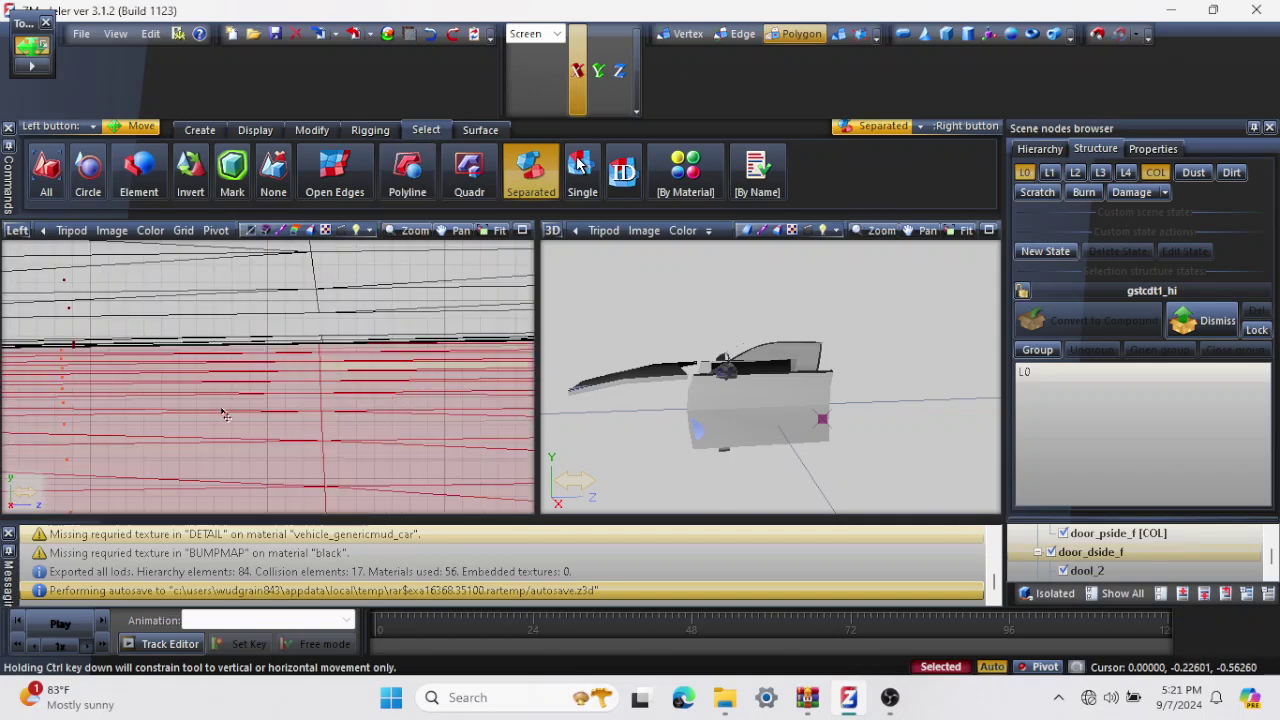
click(264, 332)
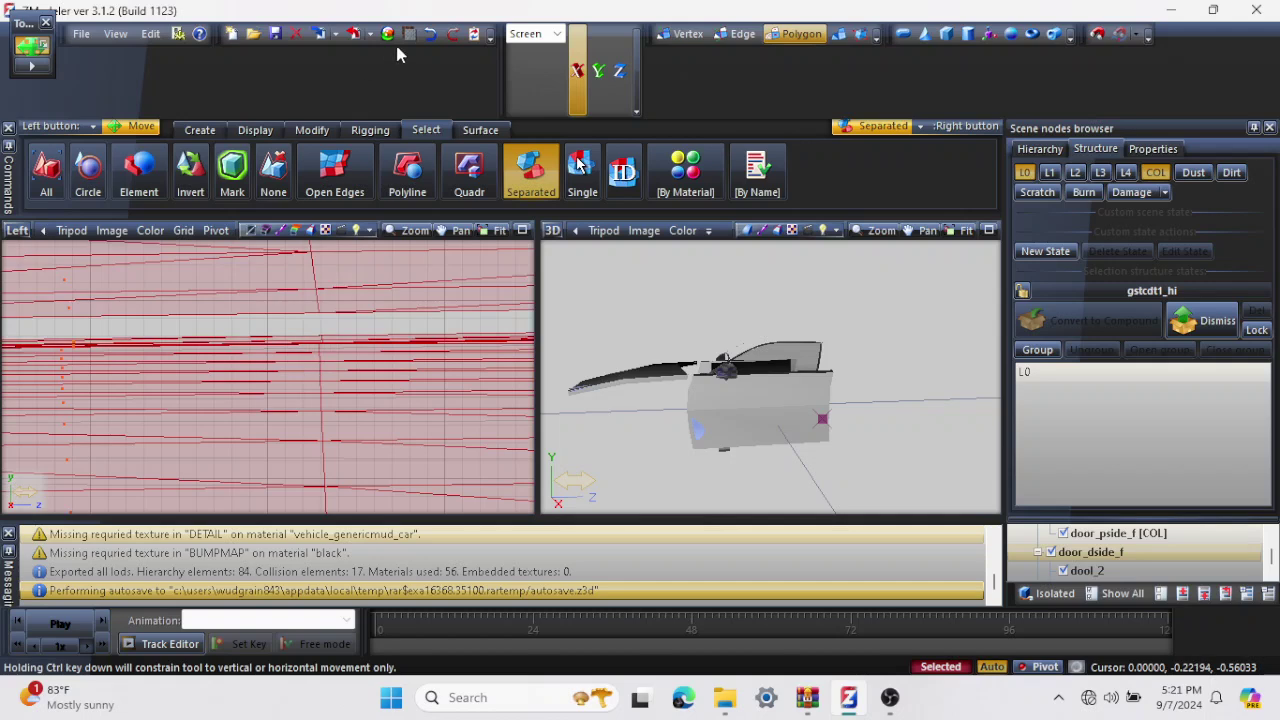
click(430, 33)
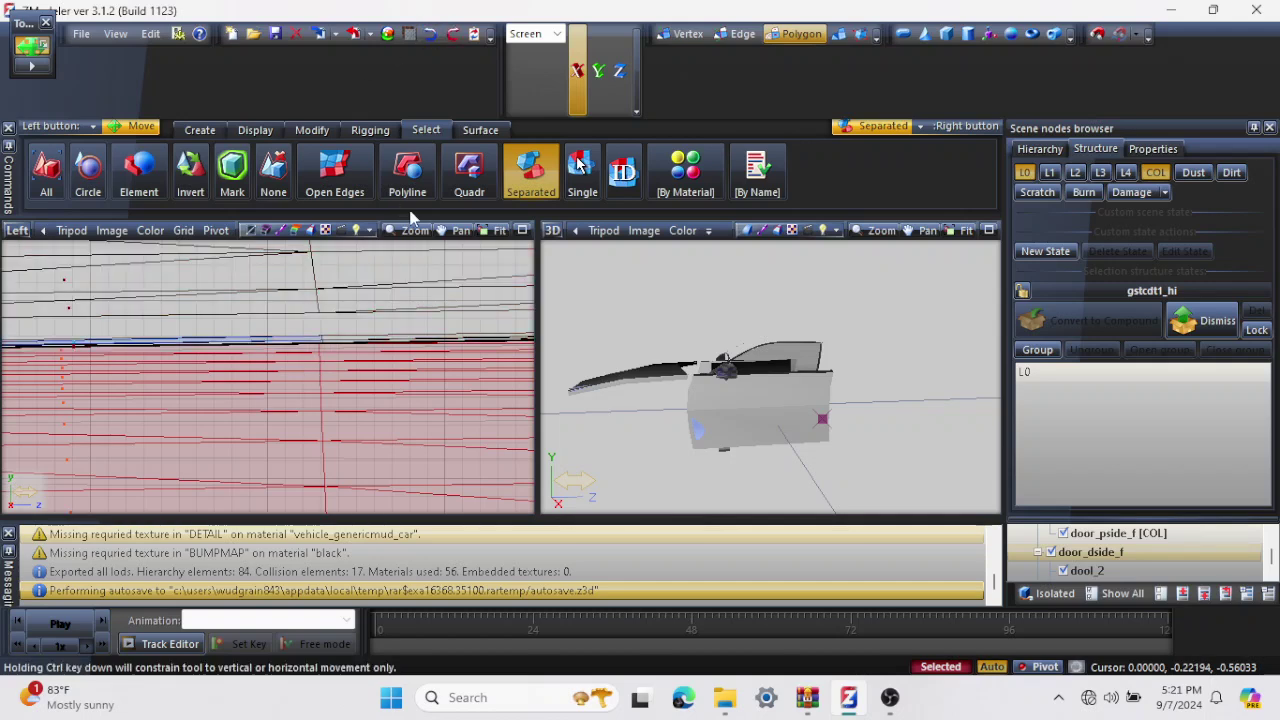
scroll(380, 360, up, 5)
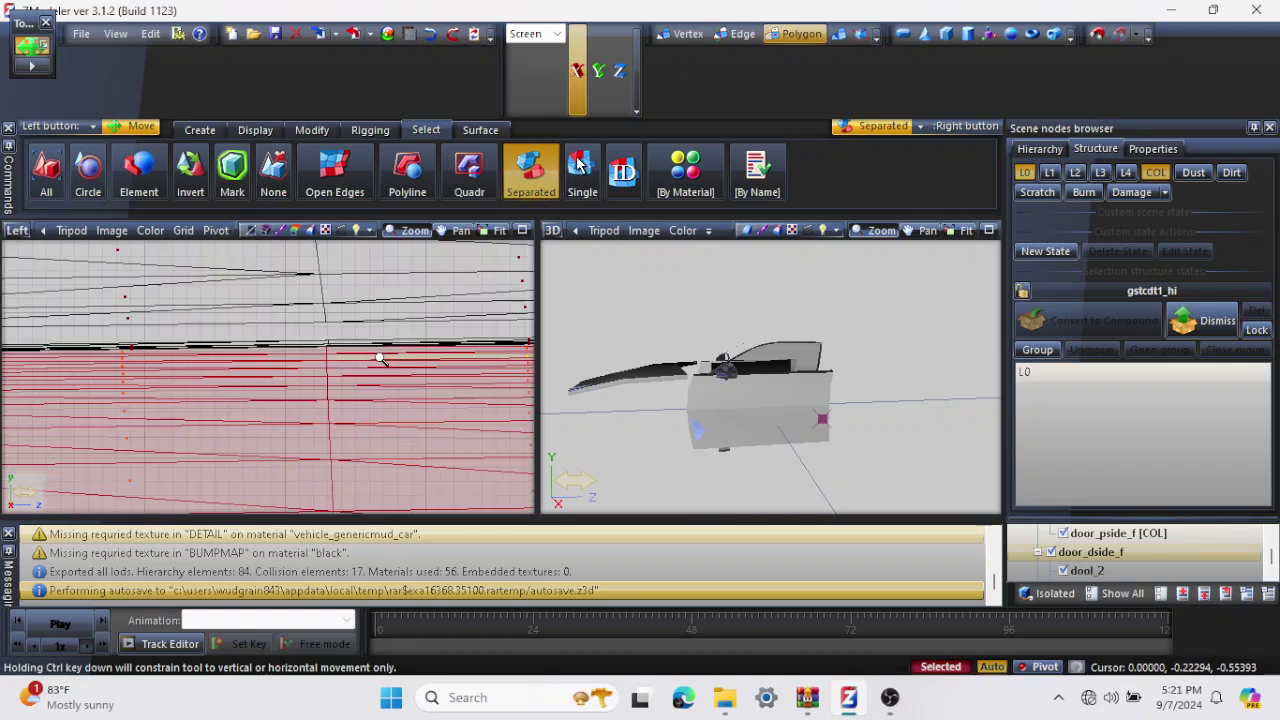
scroll(380, 360, down, 5)
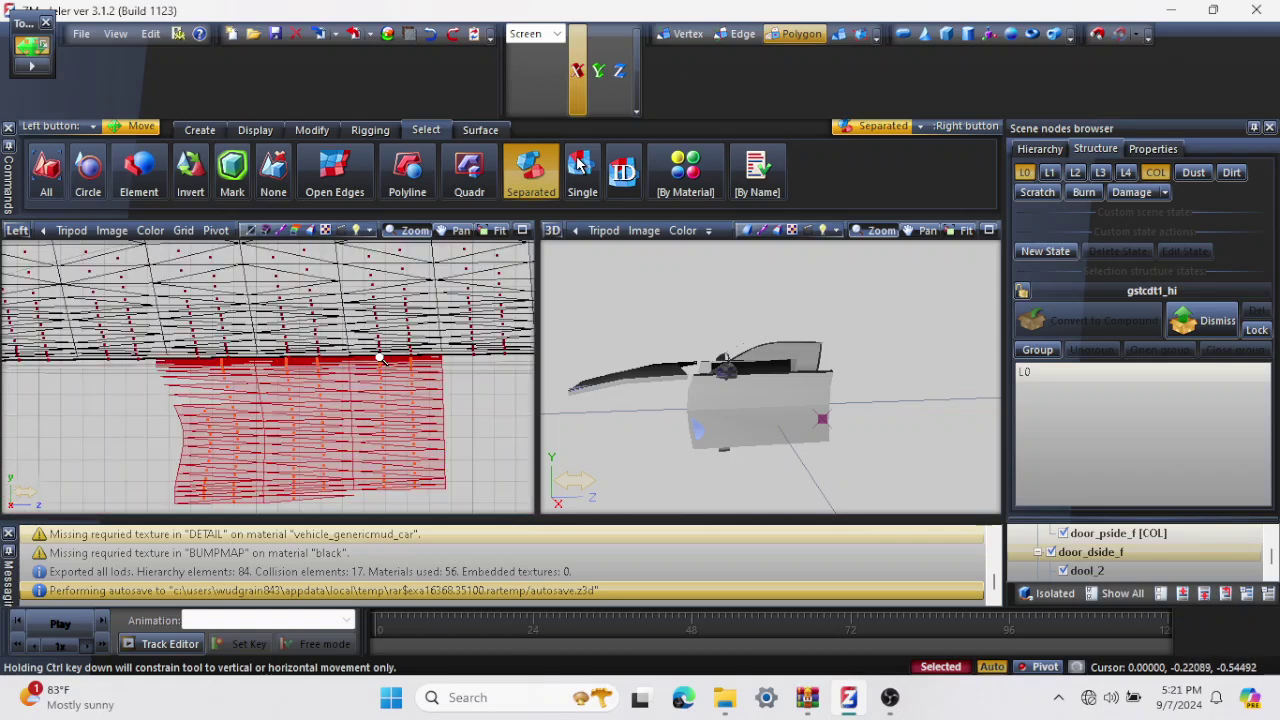